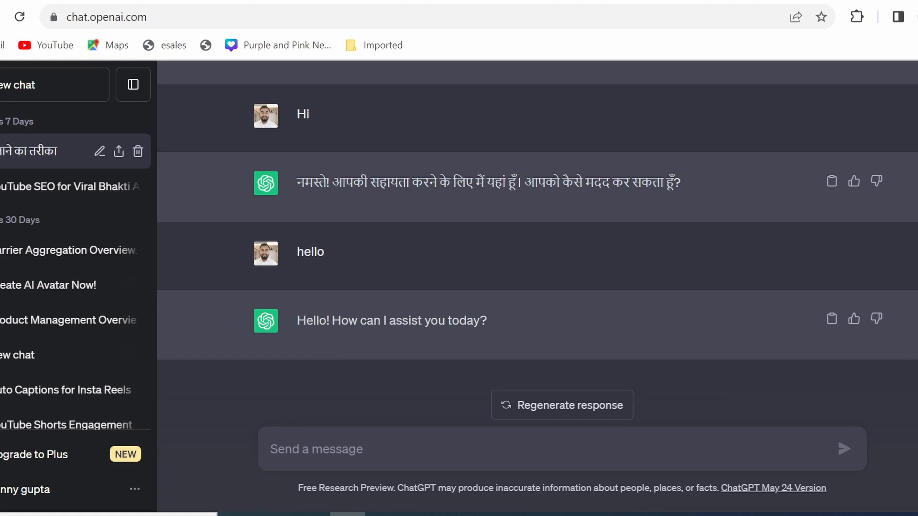
Ask ChatGPT to "write a 200 words moral story including a boy and a dog".
left_click(432, 468)
type("wr")
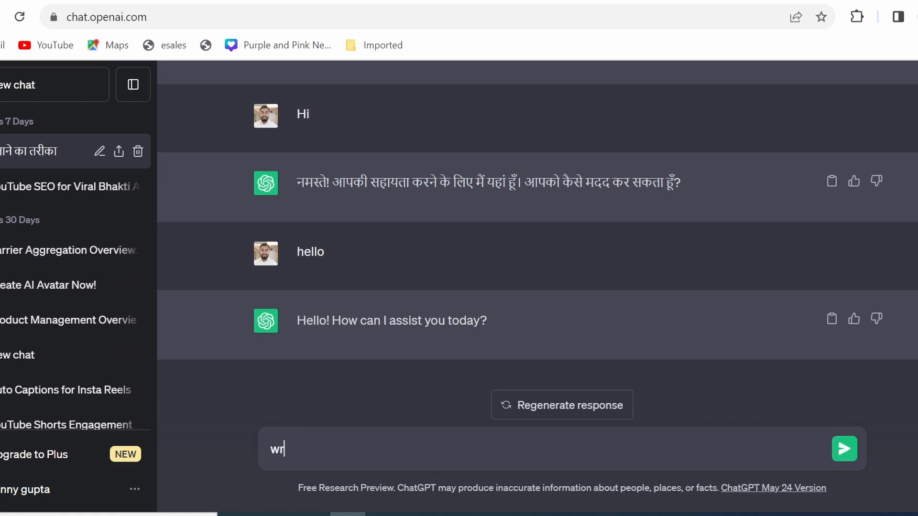
type("ite a 200 wor")
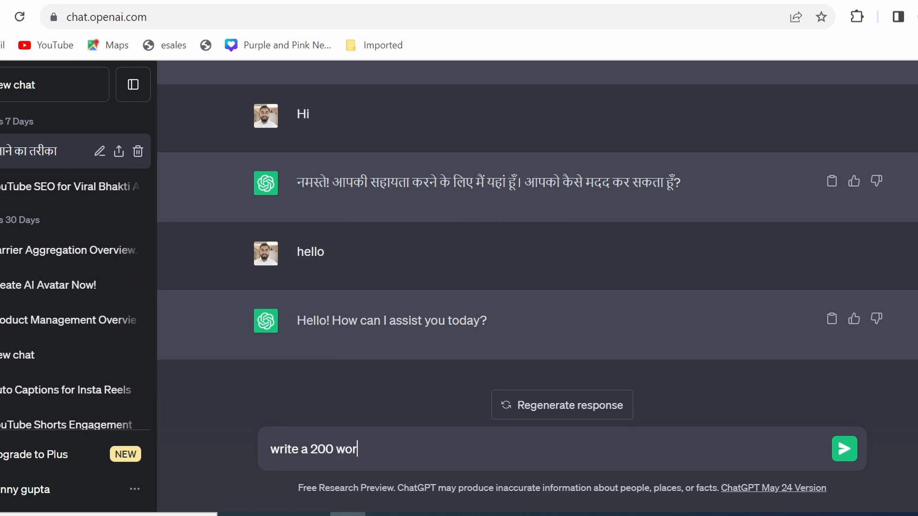
type("ds moral")
type("s")
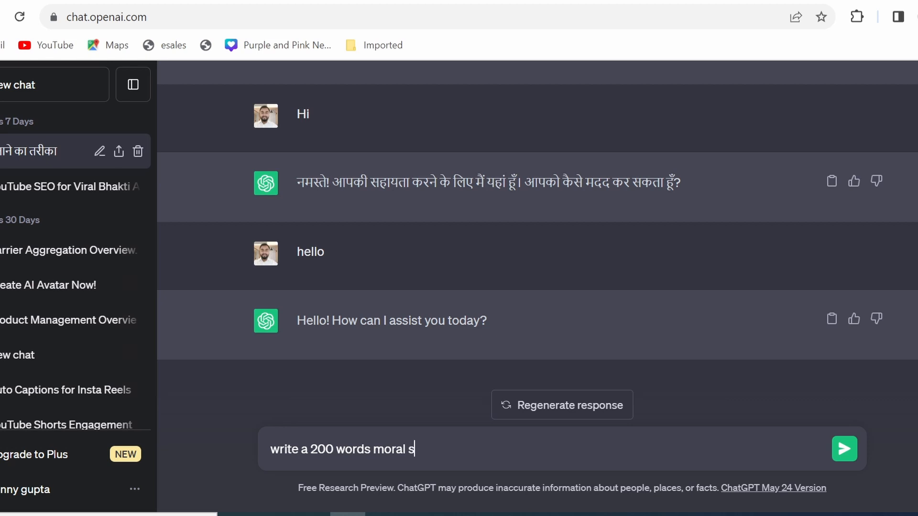
type("tory including ")
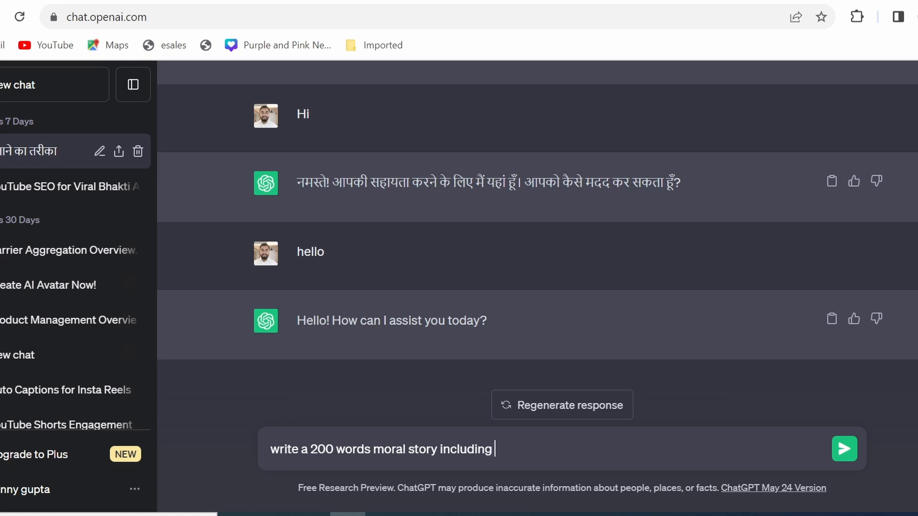
type("a boy and a dog")
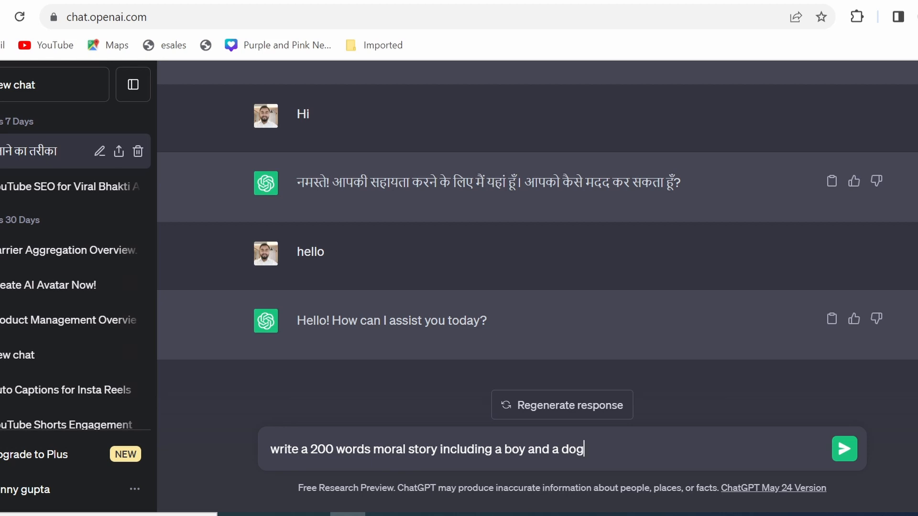
key("Return")
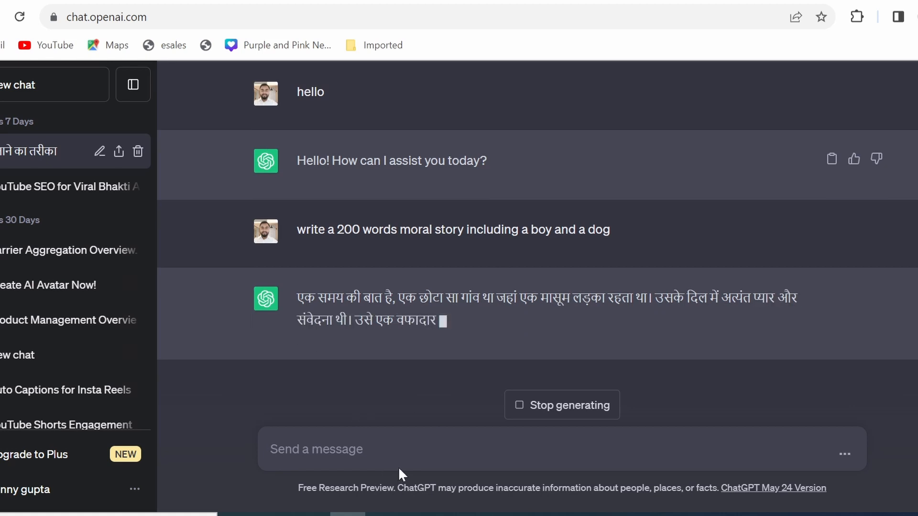
Stop the Hindi response and send the follow-up message "write in english".
left_click(518, 407)
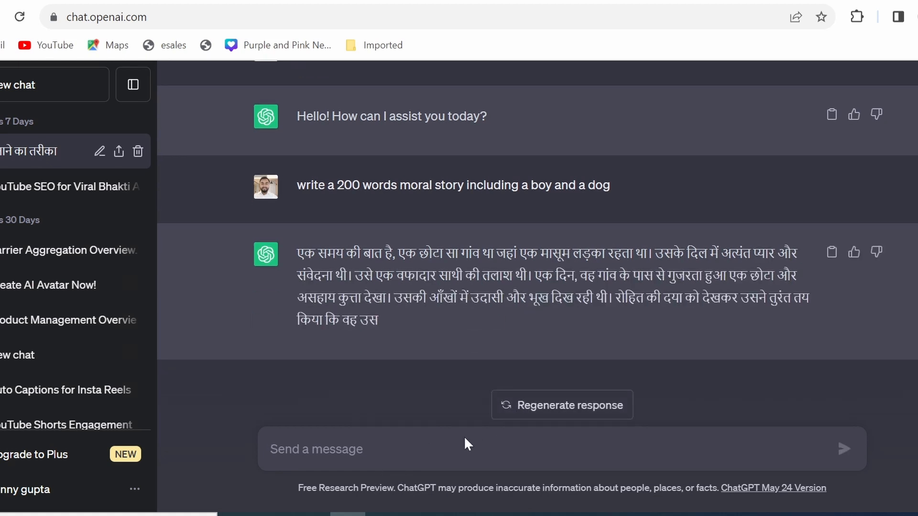
type("wr")
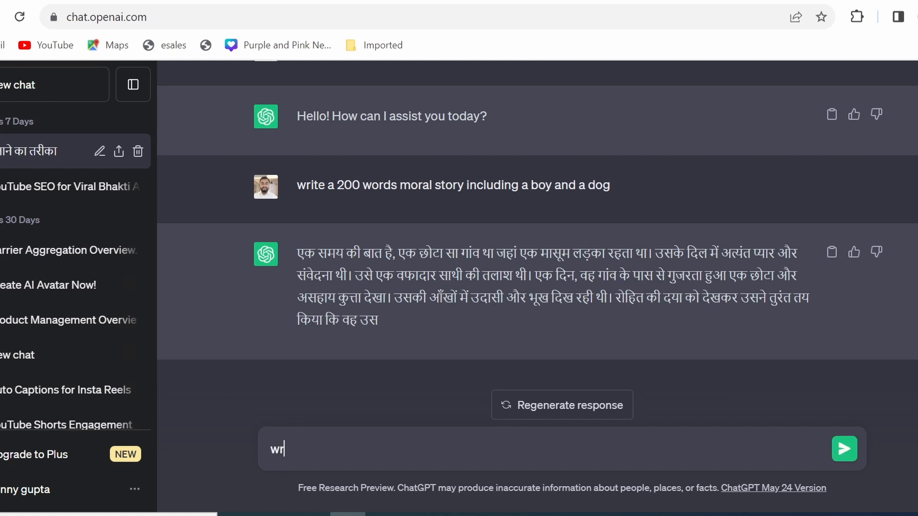
type("ite in english")
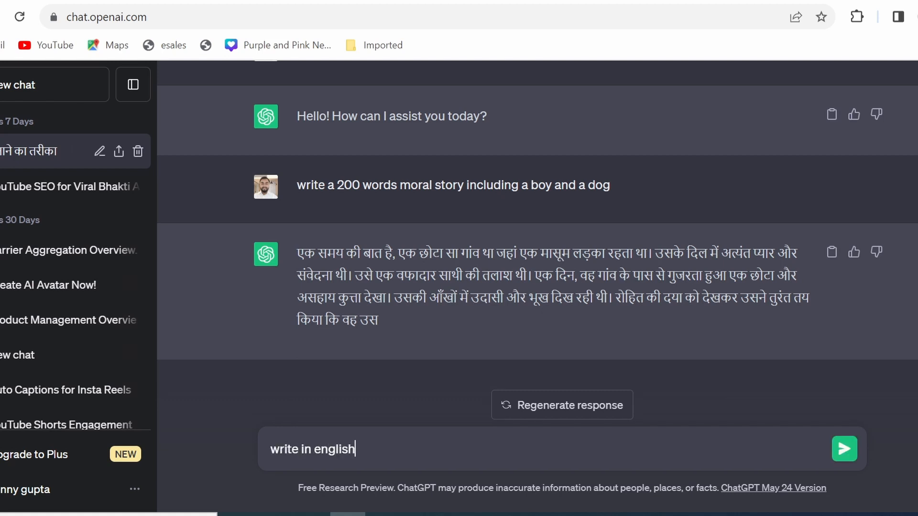
key("Return")
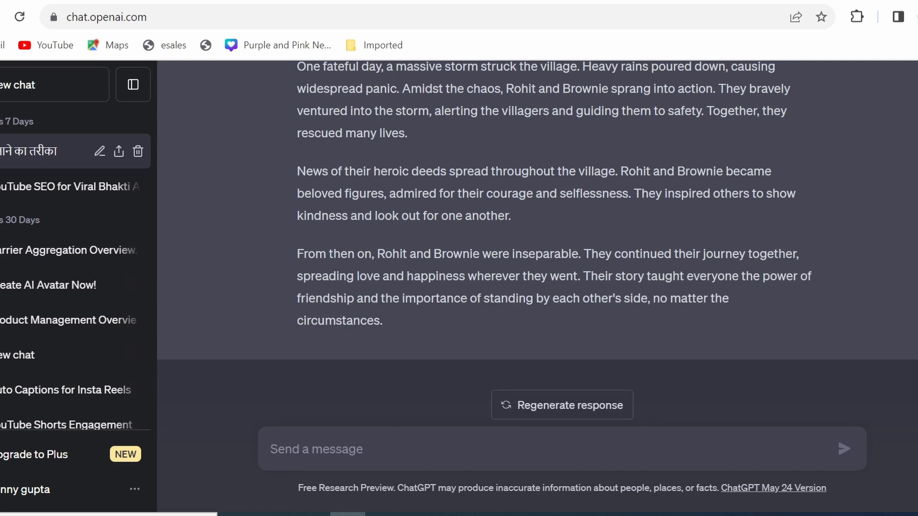
left_click_drag(385, 322, 401, 347)
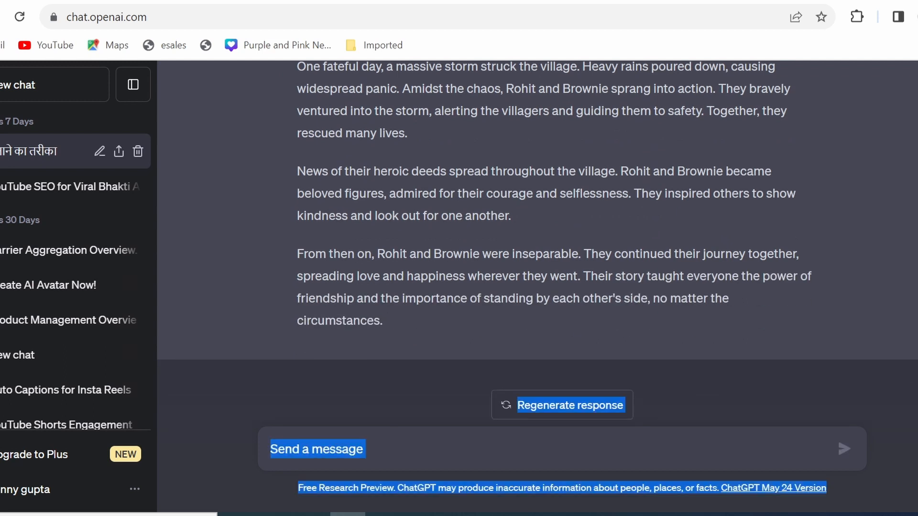
left_click(579, 222)
scroll(579, 222, "up", 5)
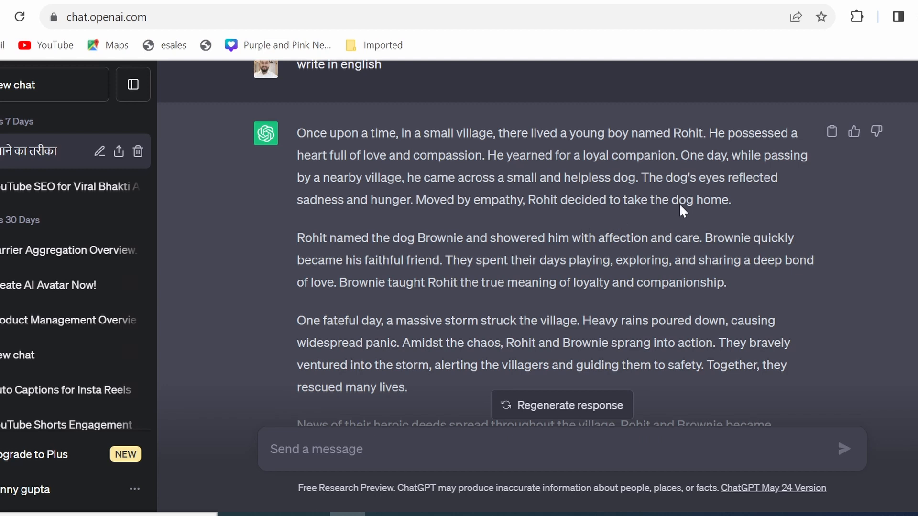
left_click_drag(741, 201, 775, 423)
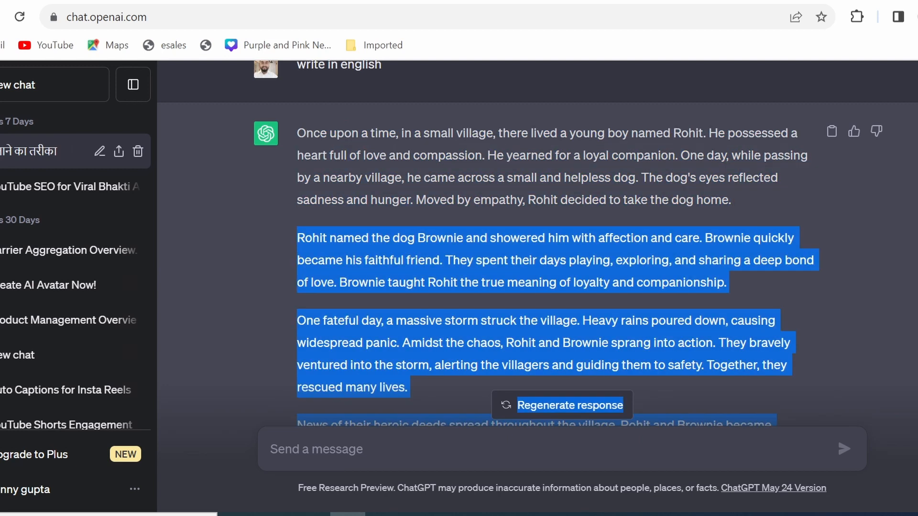
Send the message "suggest me few image ideas for each scene of the story".
left_click(836, 436)
type("su")
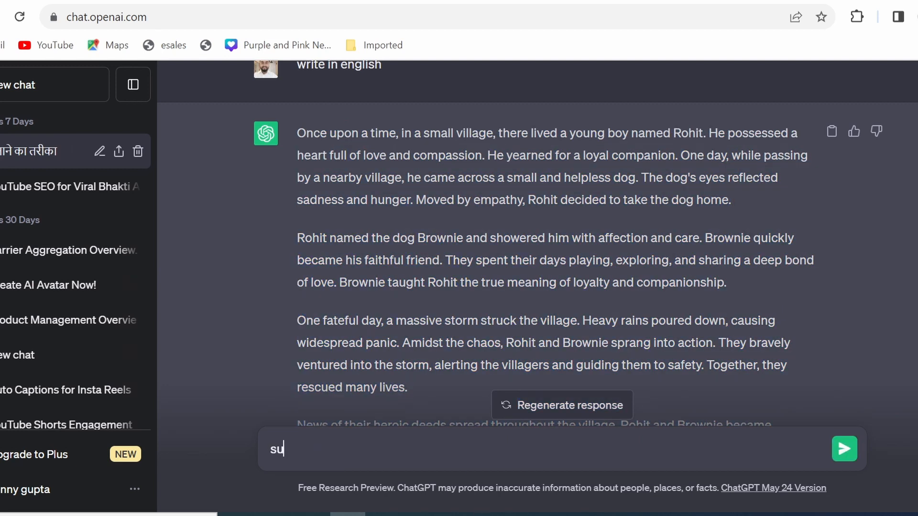
type("ggest me few")
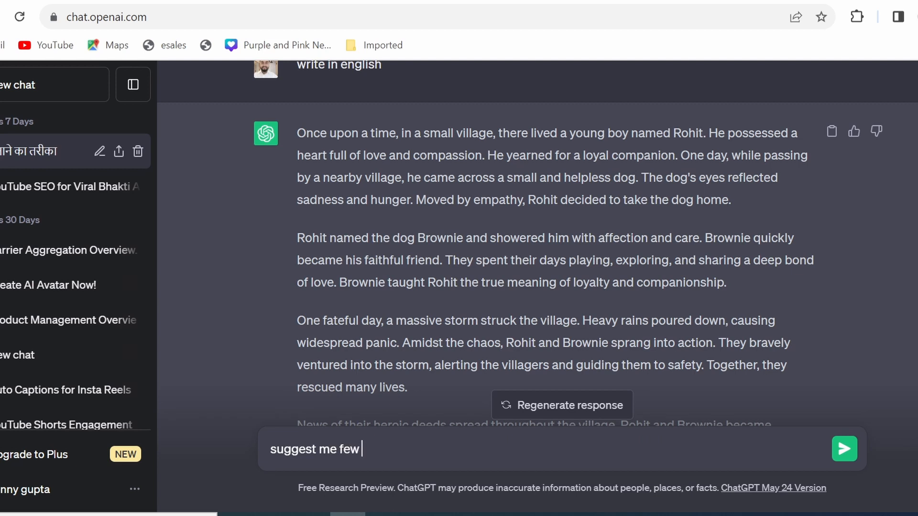
type(" imaged")
key("BackSpace")
type("ide")
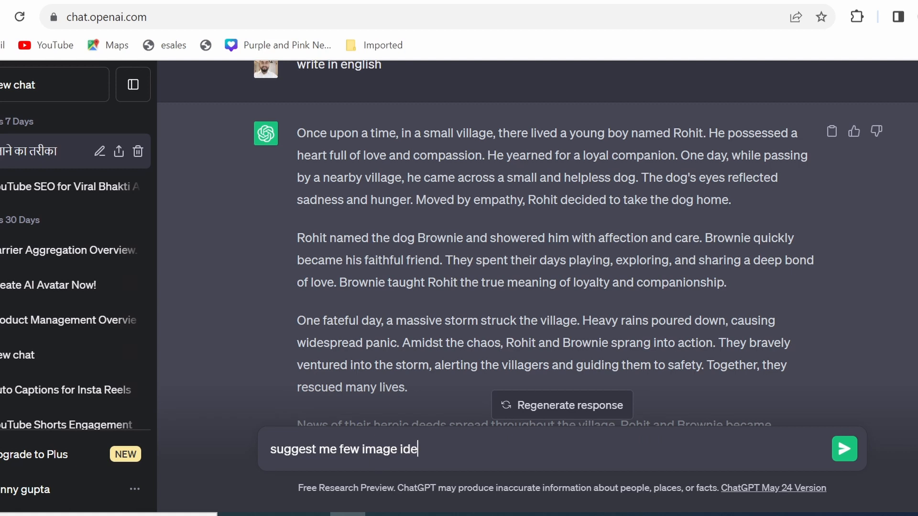
type("as for each sce")
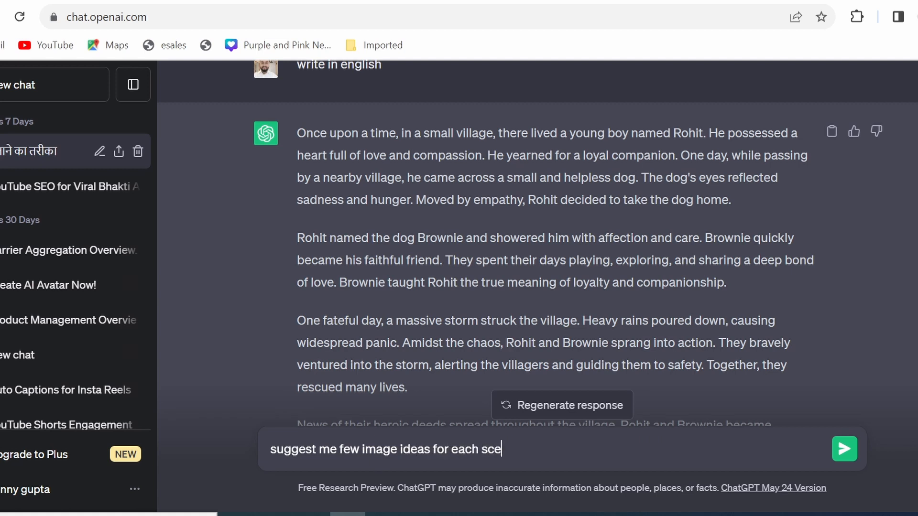
type("ne of the story")
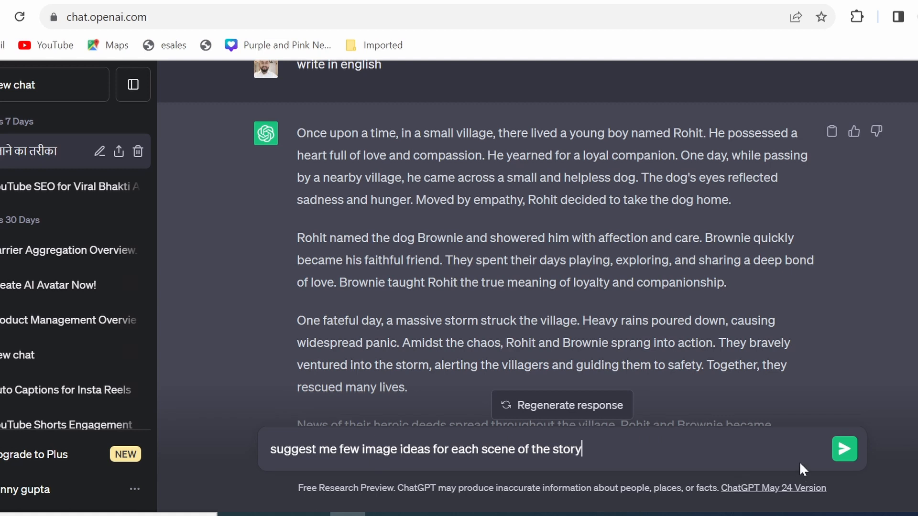
left_click(840, 450)
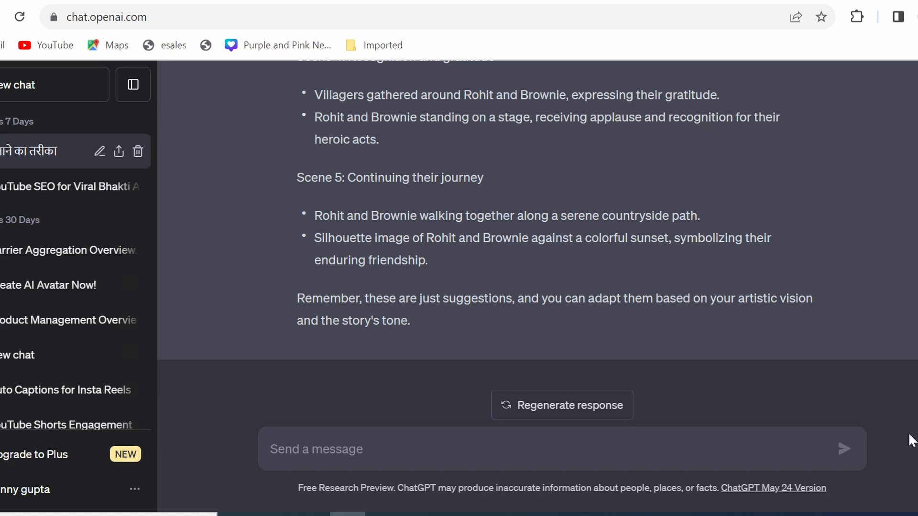
Copy both image ideas listed under Scene 1, from the picturesque village through the welcoming smile.
scroll(537, 243, "up", 15)
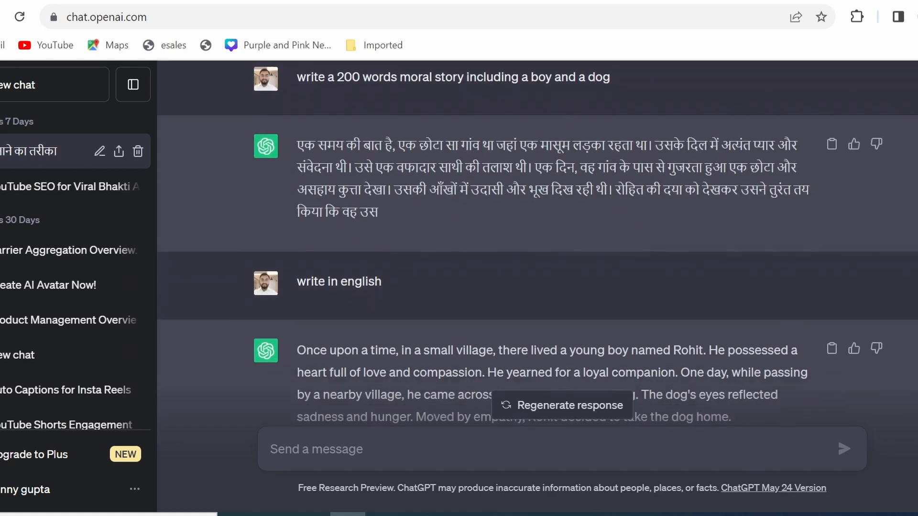
scroll(537, 242, "down", 6)
scroll(537, 242, "down", 10)
scroll(537, 243, "up", 4)
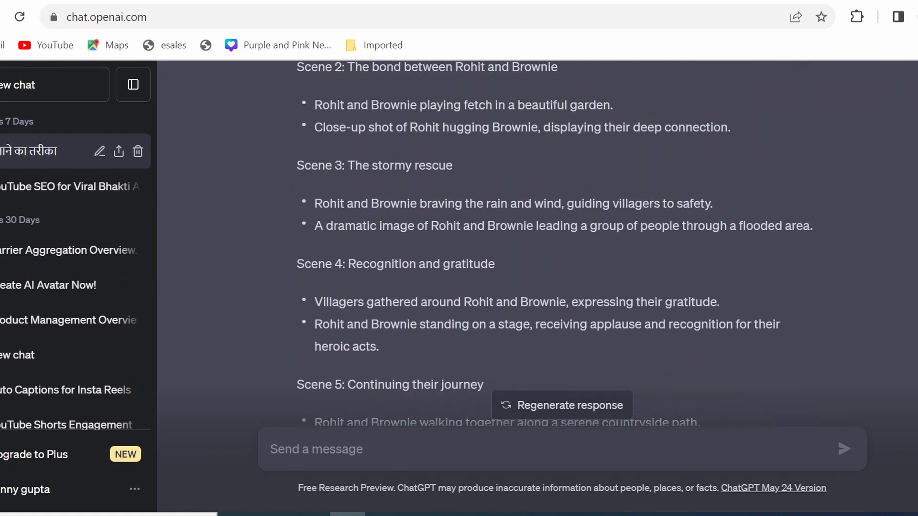
scroll(555, 242, "up", 1)
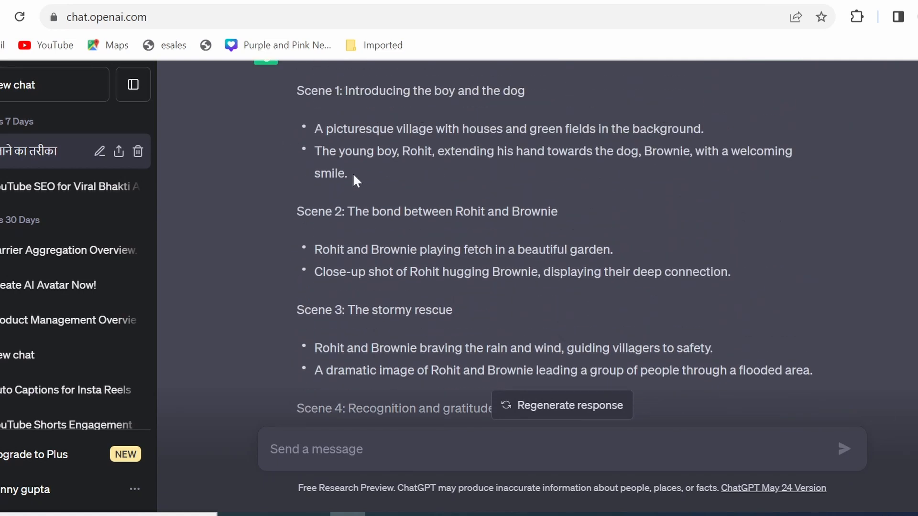
left_click_drag(360, 177, 313, 129)
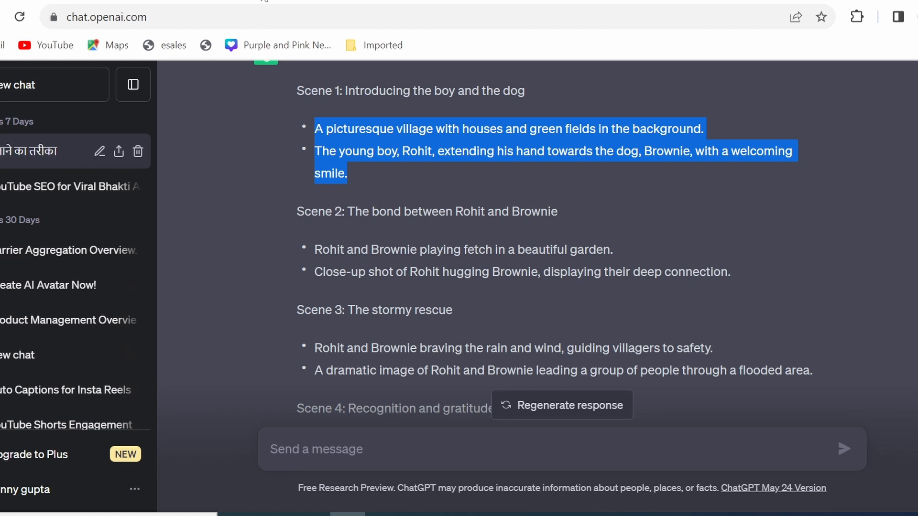
Switch to Leonardo.Ai, open its AI image generation tool, and replace the existing prompt with the copied Scene 1 ideas.
left_click(264, 1)
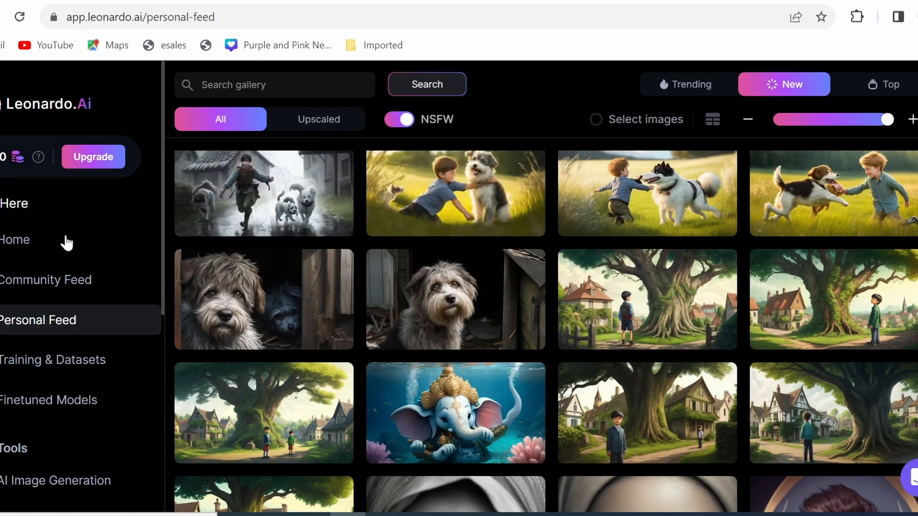
left_click(85, 478)
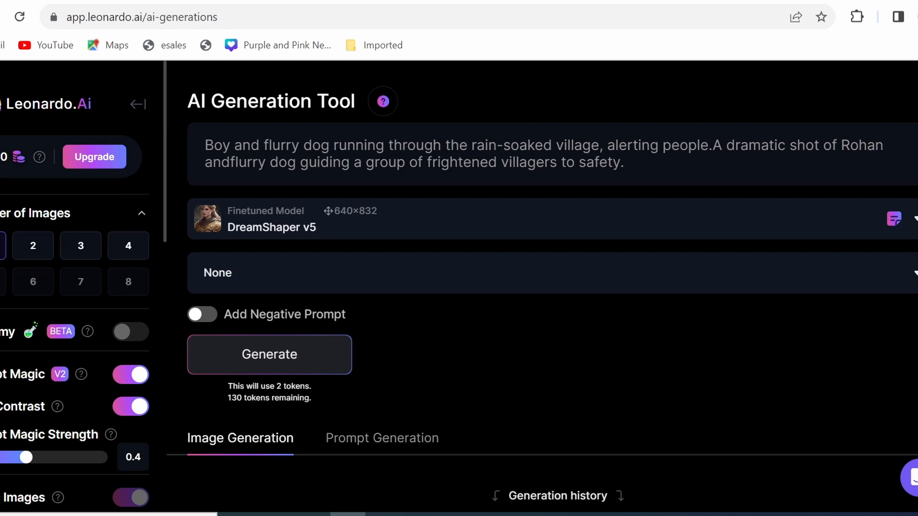
left_click_drag(625, 163, 205, 145)
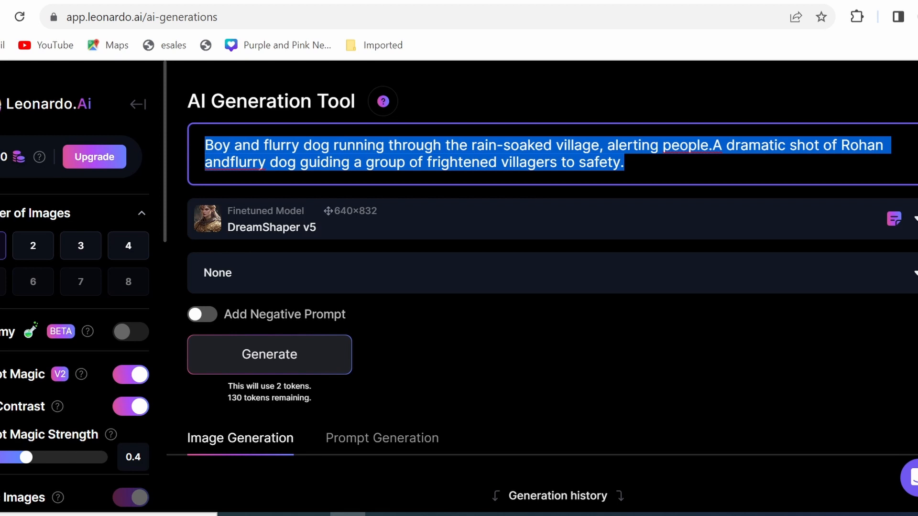
type("A picturesque village with houses and green fields in the background.The young boy, Rohit, extending his hand towards the dog, Brownie, with a welcoming smile.")
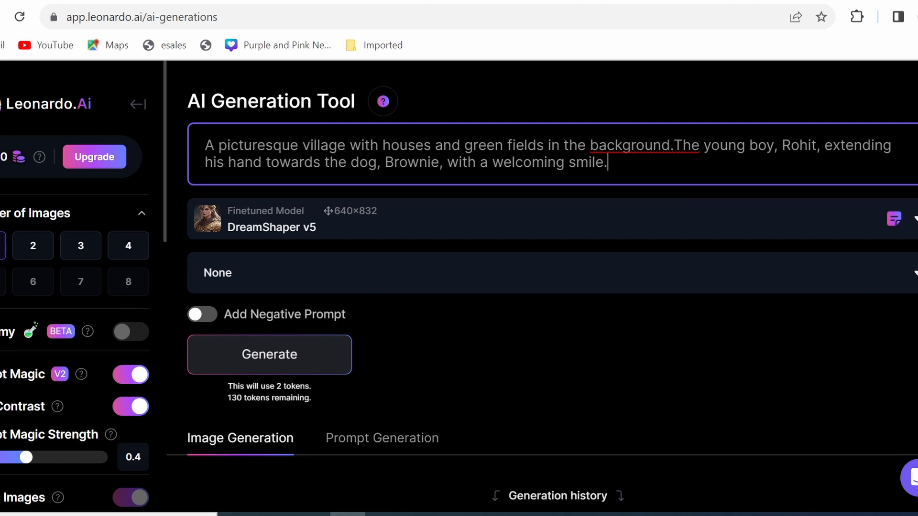
Remove the boy's name from the prompt so it reads "The young boy, extending his hand towards the dog".
left_click(817, 146)
key("BackSpace")
key("BackSpace")
key("BackSpace")
key("BackSpace")
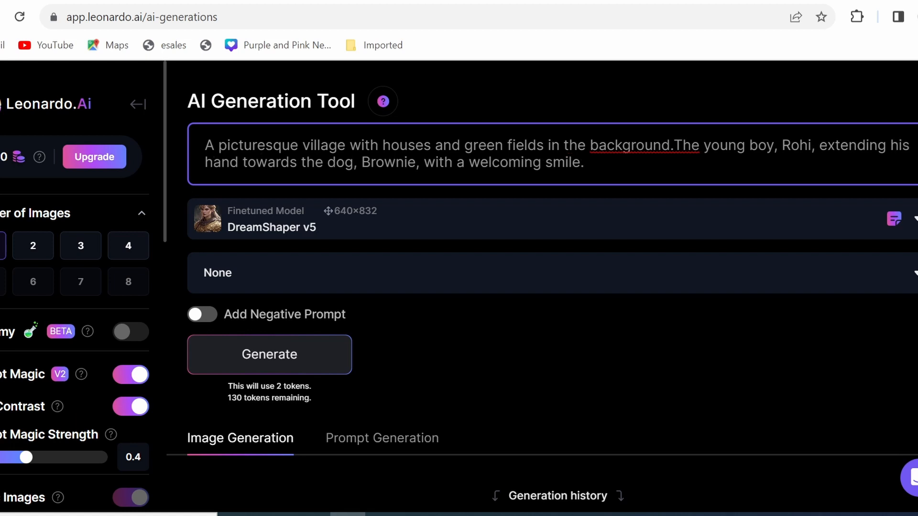
key("BackSpace")
key("BackSpace")
key("BackSpace")
key("BackSpace")
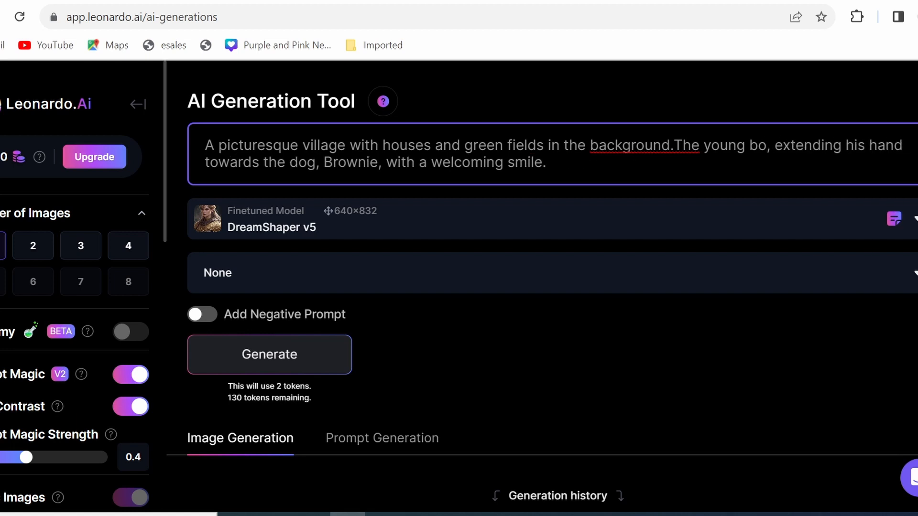
type("y")
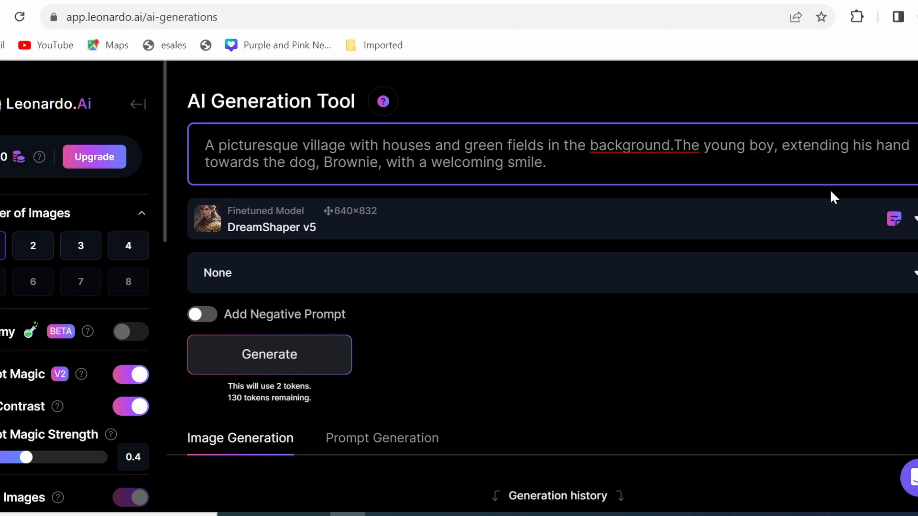
Append "hyperdetailed ,ultrarealsitic" to the end of the prompt and generate the Scene 1 image.
left_click(547, 163)
type("hyperdetai")
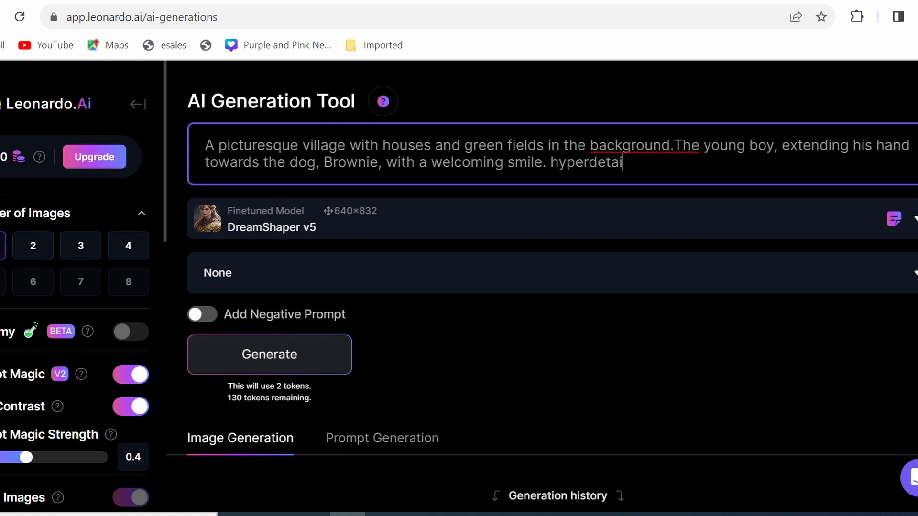
type("led ,ultrarealsitic")
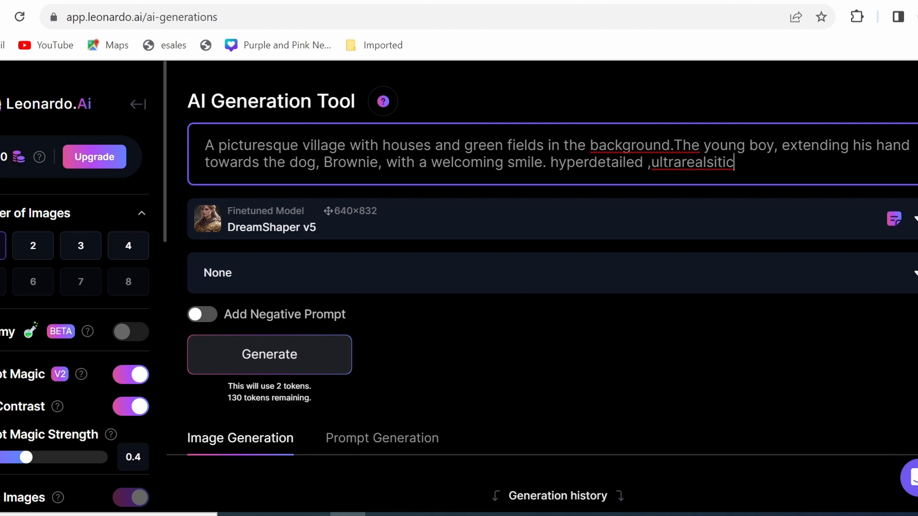
left_click(293, 355)
scroll(886, 269, "down", 10)
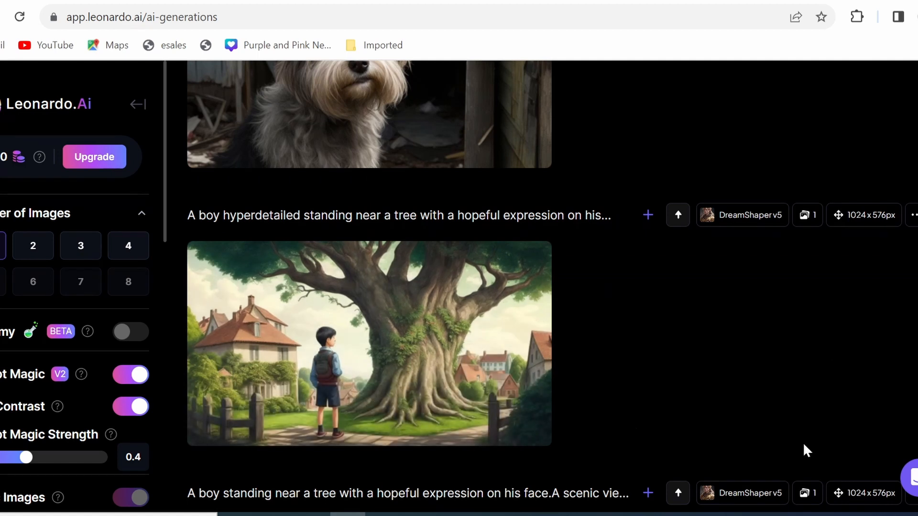
Copy both Scene 2 image ideas from ChatGPT and replace the existing prompt in Leonardo.Ai with them.
mouse_move(443, 371)
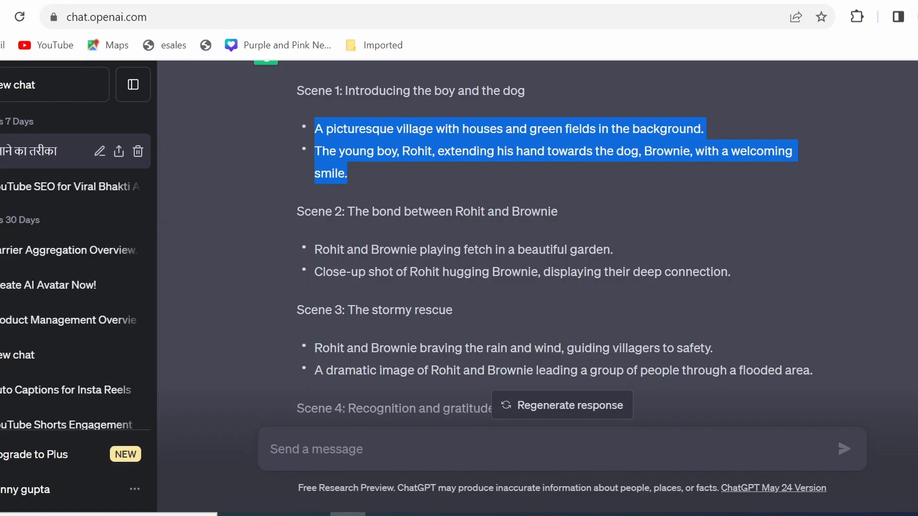
left_click_drag(731, 275, 360, 259)
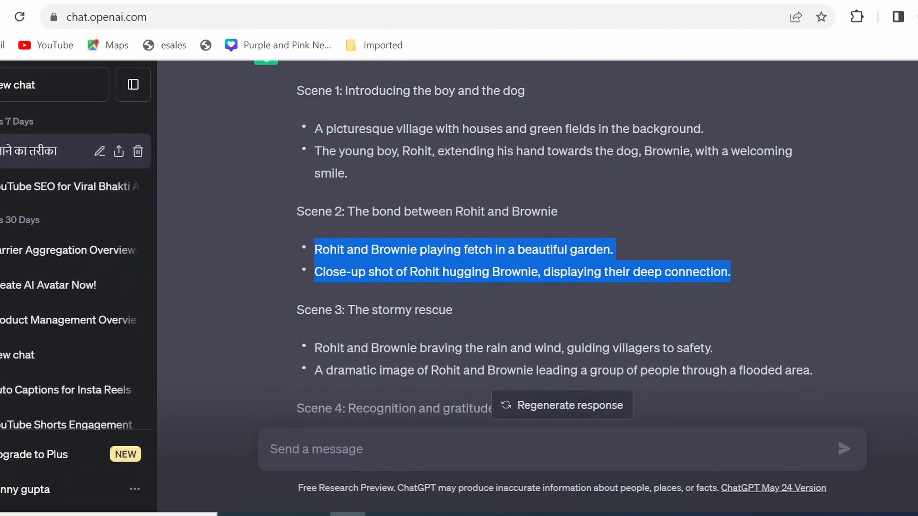
key("ctrl+Tab")
left_click(626, 152)
key("ctrl+a")
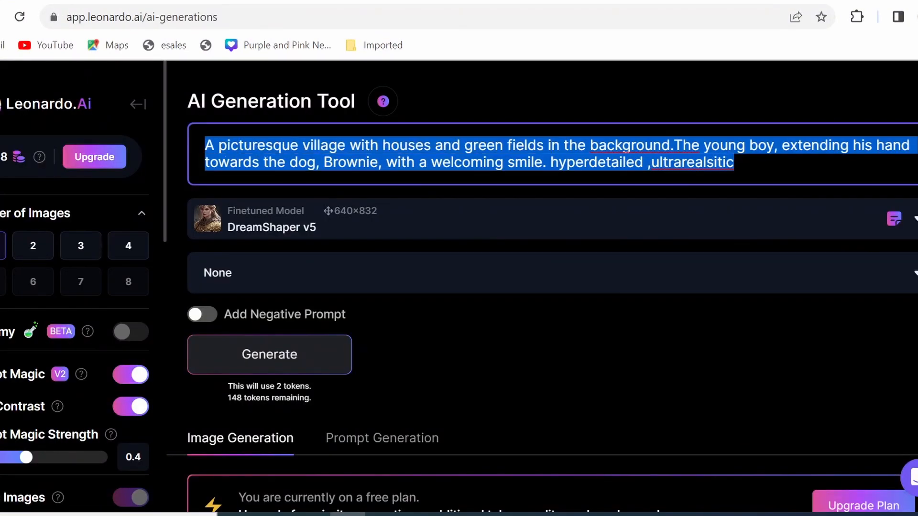
type("Rohit and Brownie playing fetch in a beautiful garden.Close-up shot of Rohit hugging Brownie, displaying their deep connection.")
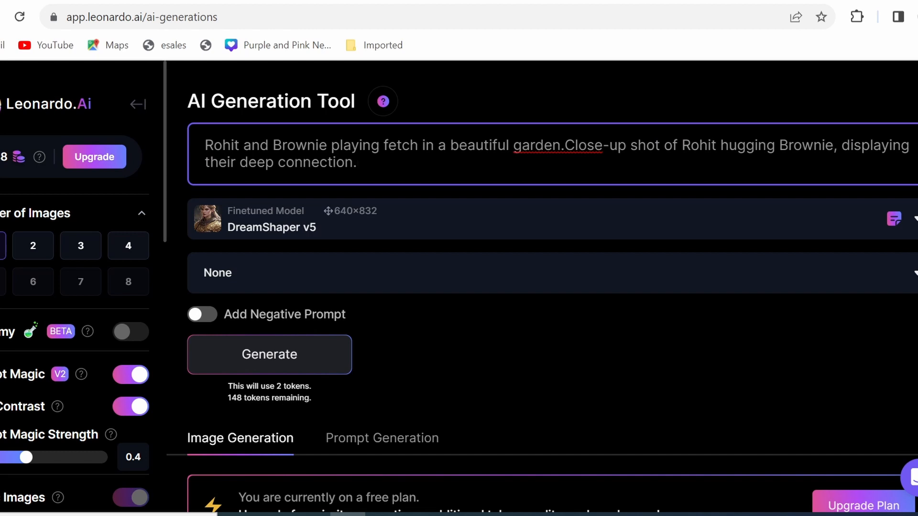
Replace the boy's and dog's names in the prompt's first sentence with "a boy" and "cute dog".
key("BackSpace")
key("BackSpace")
key("BackSpace")
key("BackSpace")
key("BackSpace")
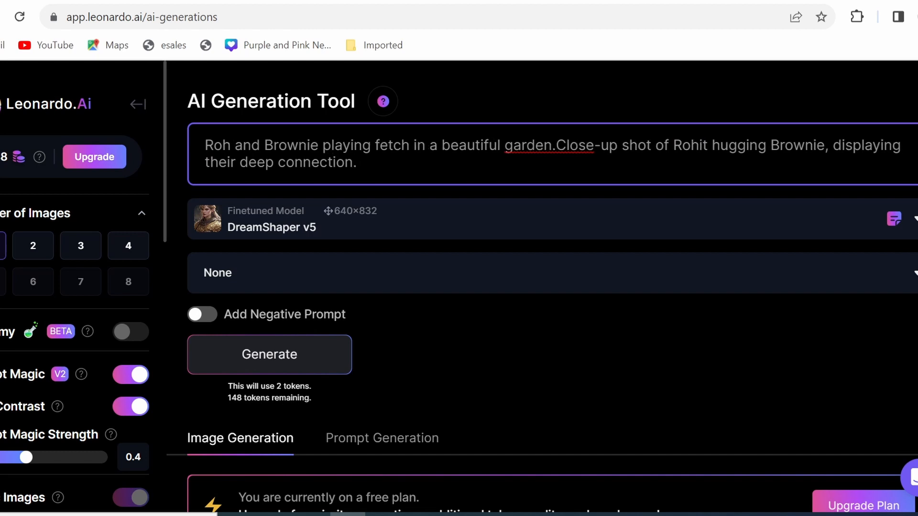
type("a boy")
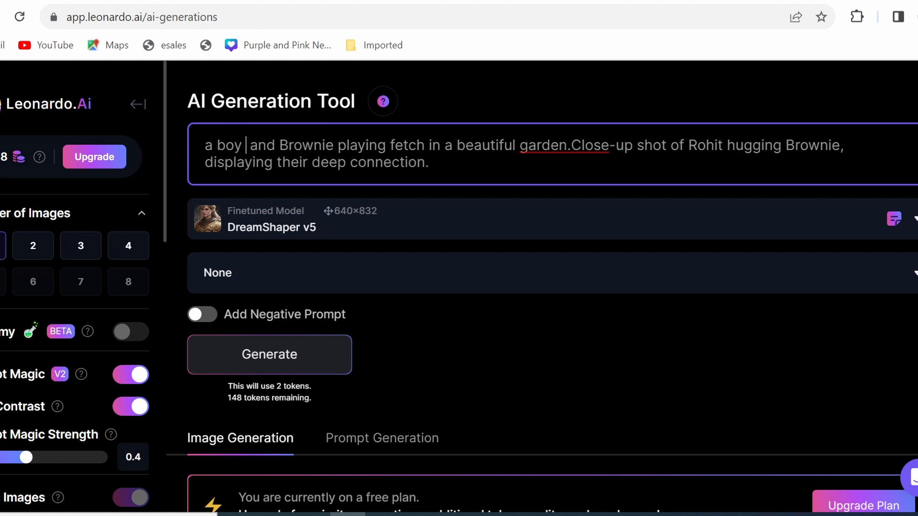
key("shift+Left")
key("shift+Left")
key("shift+Left")
key("shift+Left")
key("shift+Left")
key("shift+Left")
key("shift+Left")
key("shift+Left")
key("shift+Left")
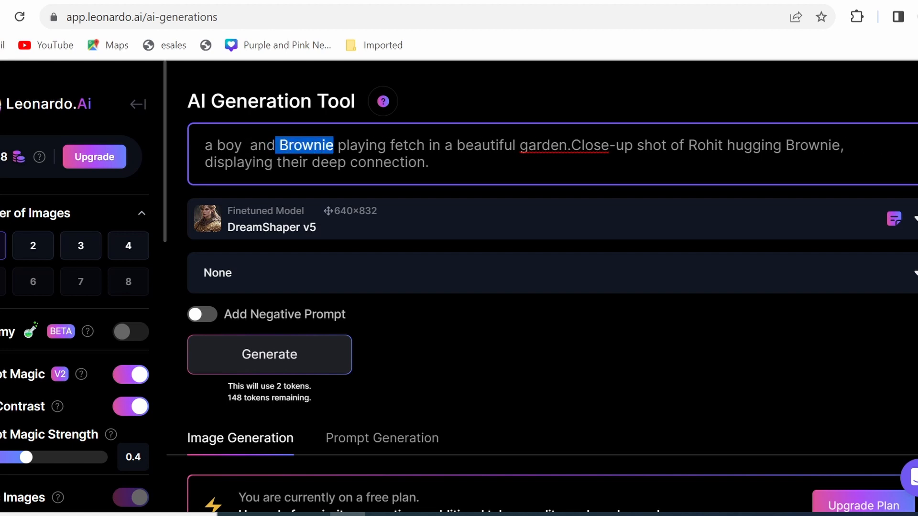
type("cute dog")
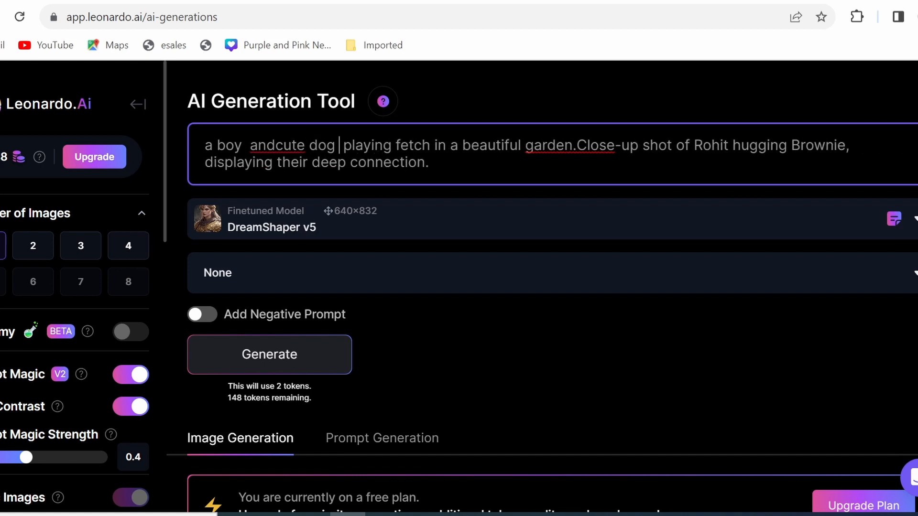
Replace the boy's name in the close-up sentence with "boy" and generate the Scene 2 image.
left_click_drag(729, 145, 694, 145)
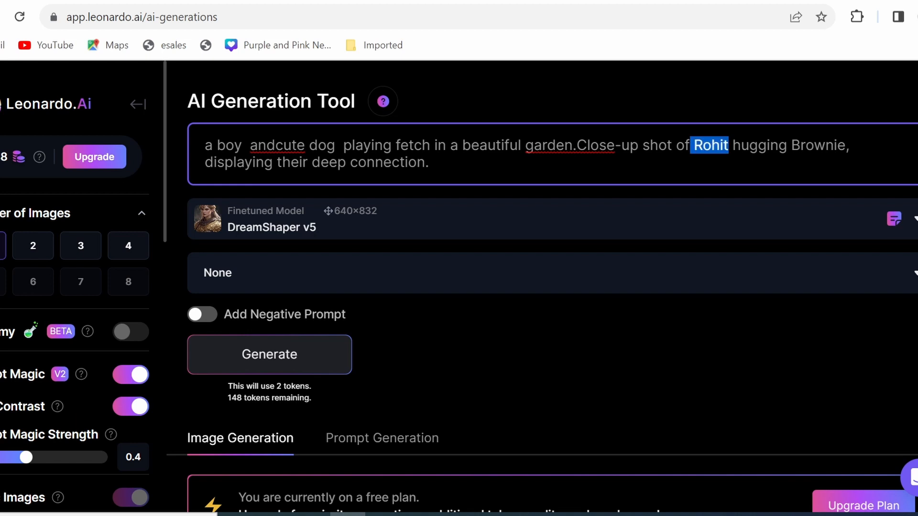
type("boy")
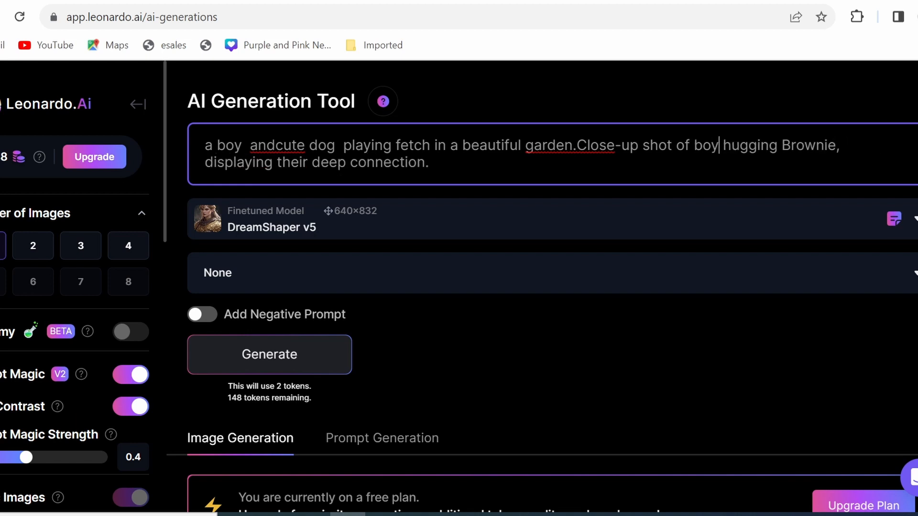
left_click(298, 363)
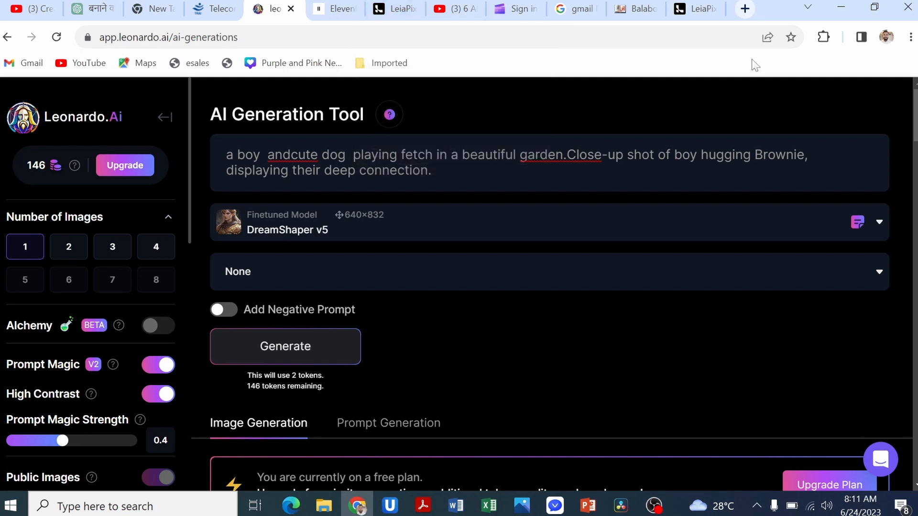
Switch to LeiaPix Converter and upload image "1" of the boy by the tree from the dummy folder.
left_click(695, 9)
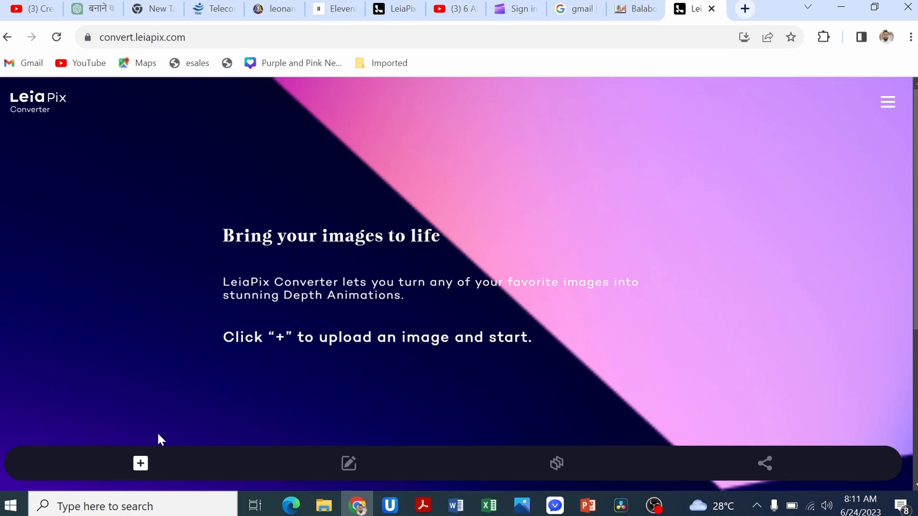
left_click(141, 463)
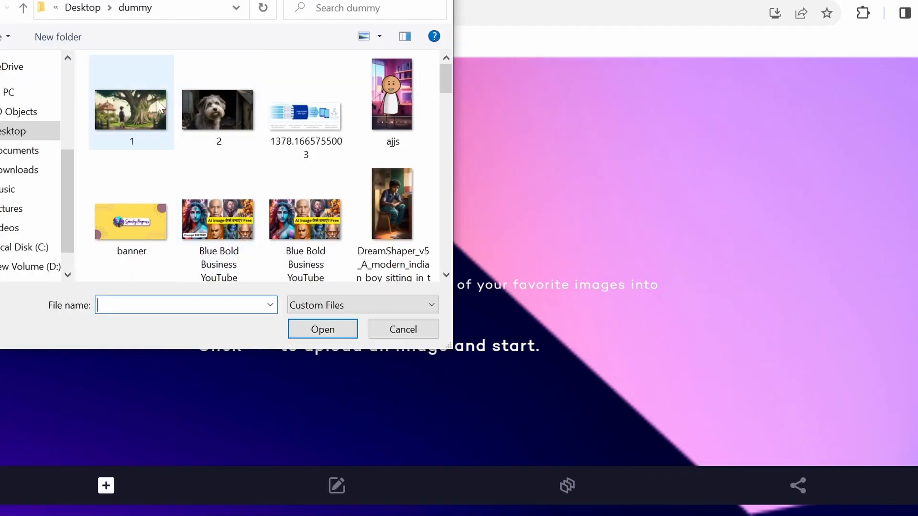
double_click(131, 108)
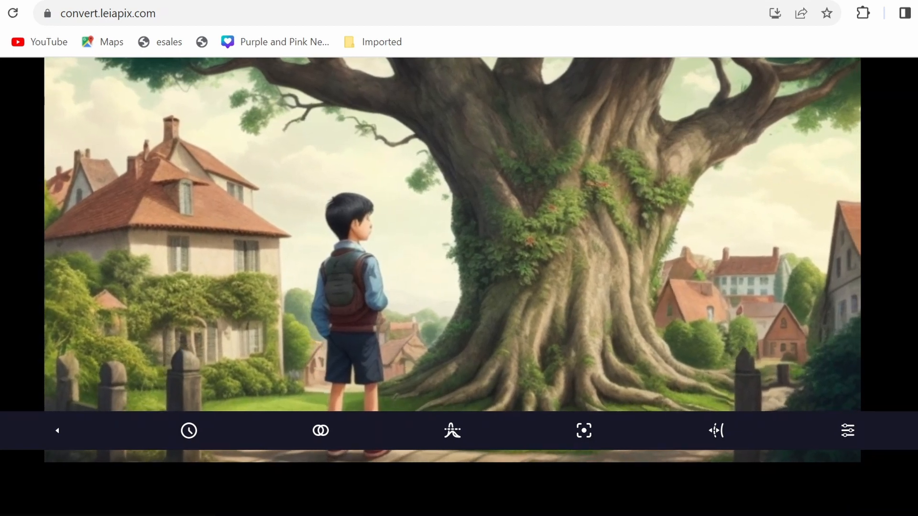
scroll(459, 287, "up", 1)
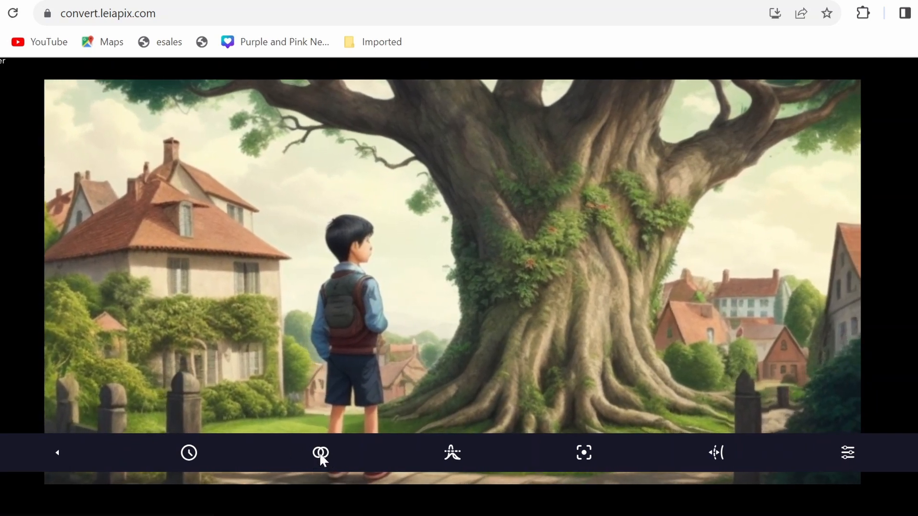
Try the flat-ellipse, horizontal and vertical motion paths, restore the original combined path, and check the animation length options.
left_click(320, 452)
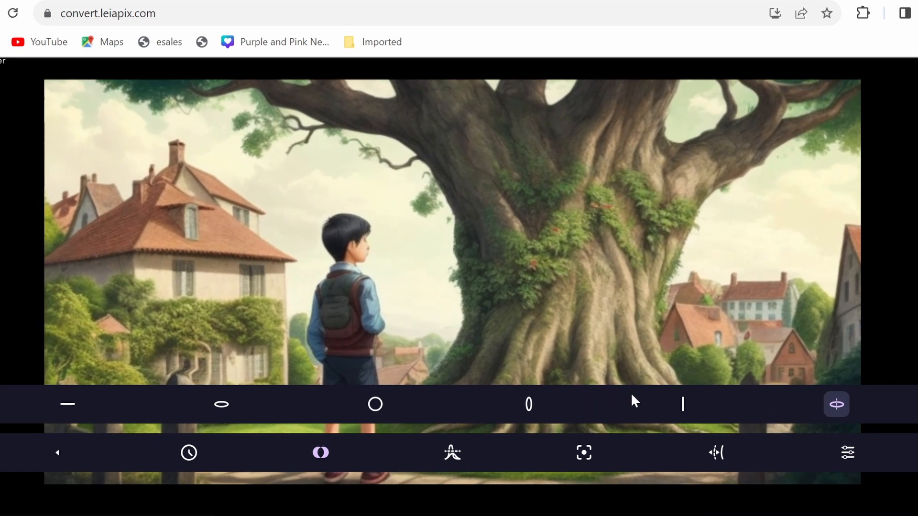
left_click(220, 405)
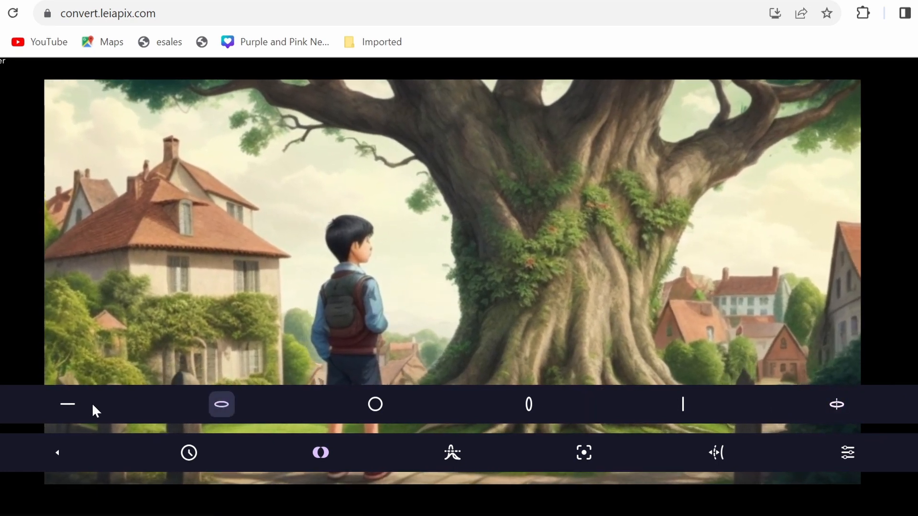
left_click(66, 409)
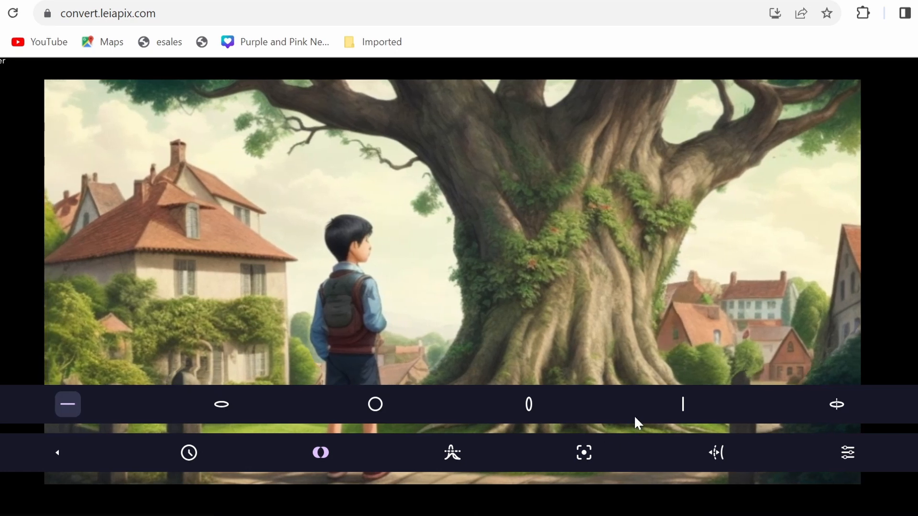
left_click(684, 404)
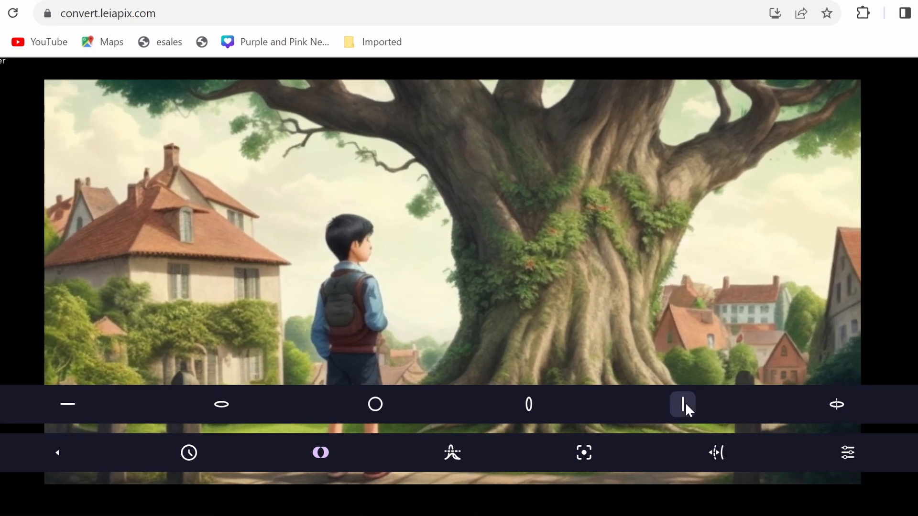
left_click(836, 401)
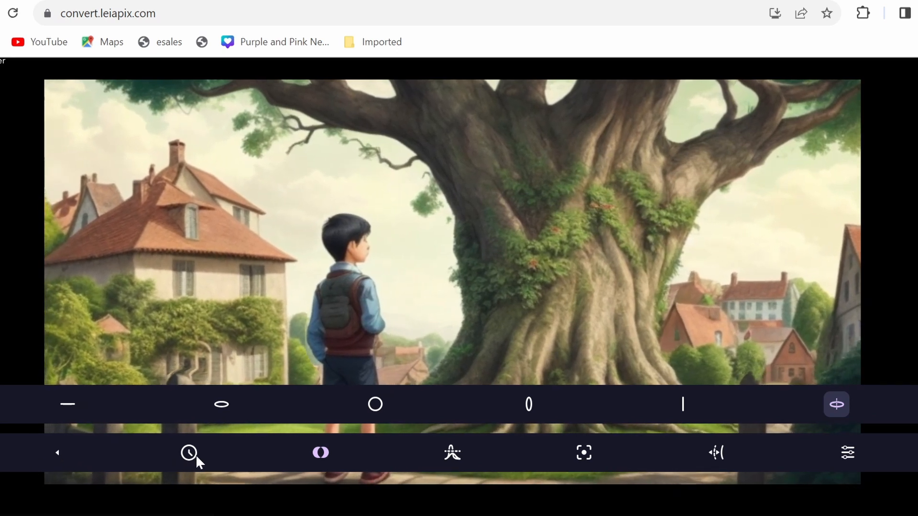
left_click(189, 453)
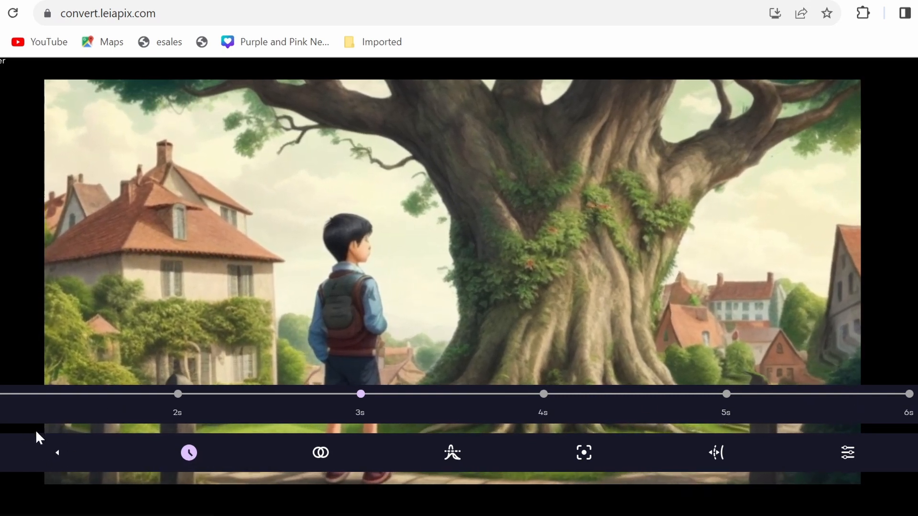
left_click(58, 454)
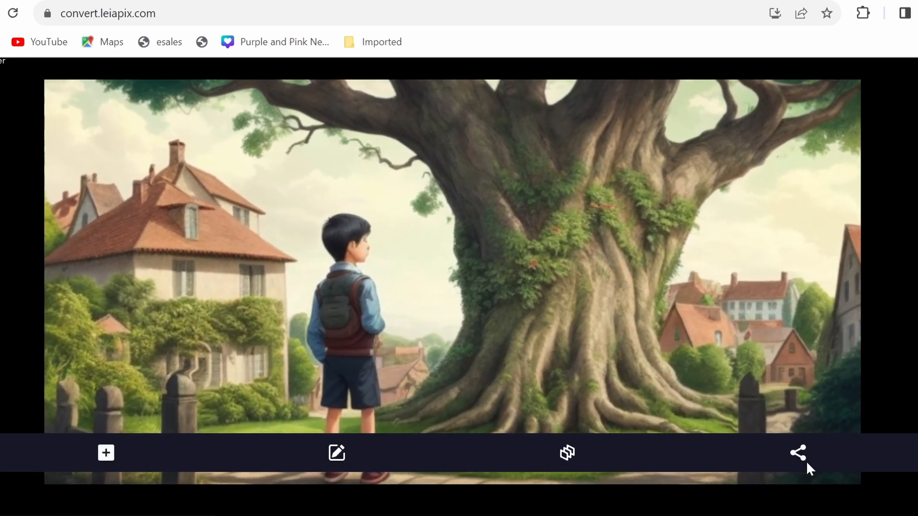
Export the animated picture of the boy by the tree as an MP4 and save it to the device.
left_click(798, 452)
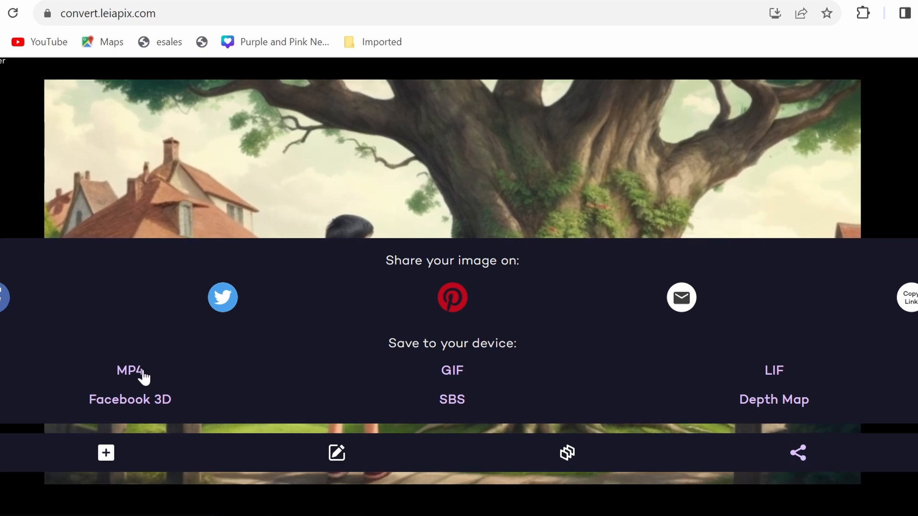
left_click(142, 371)
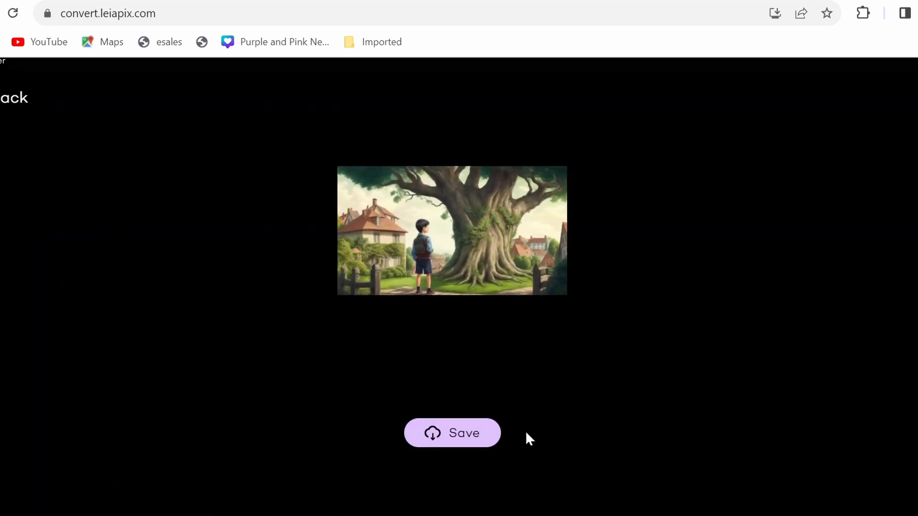
left_click(462, 436)
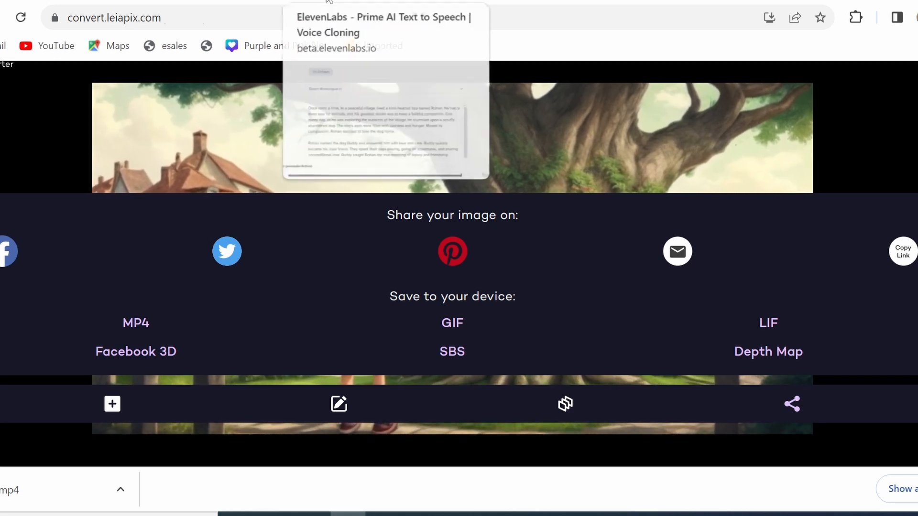
Switch to ElevenLabs Speech Synthesis, preview the premade/Adam voice, and select it for the narration.
left_click(329, 1)
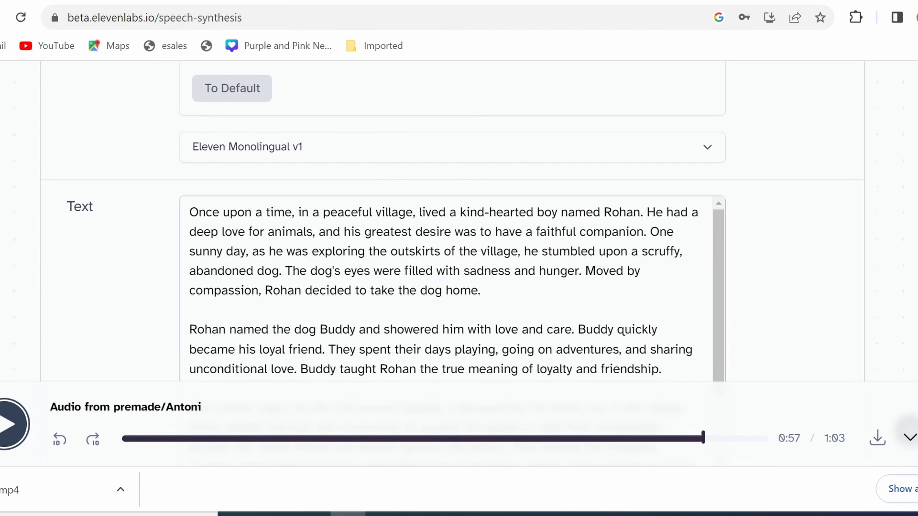
scroll(460, 220, "up", 10)
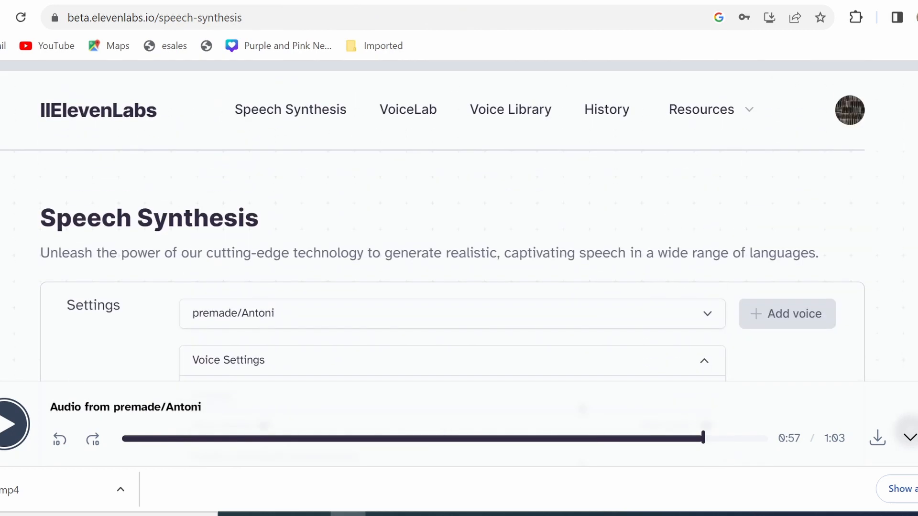
scroll(459, 220, "down", 3)
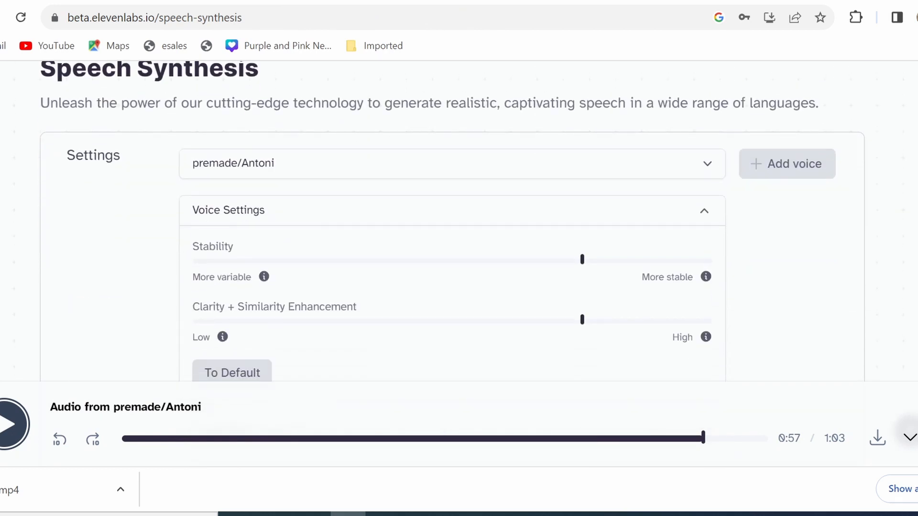
left_click(378, 170)
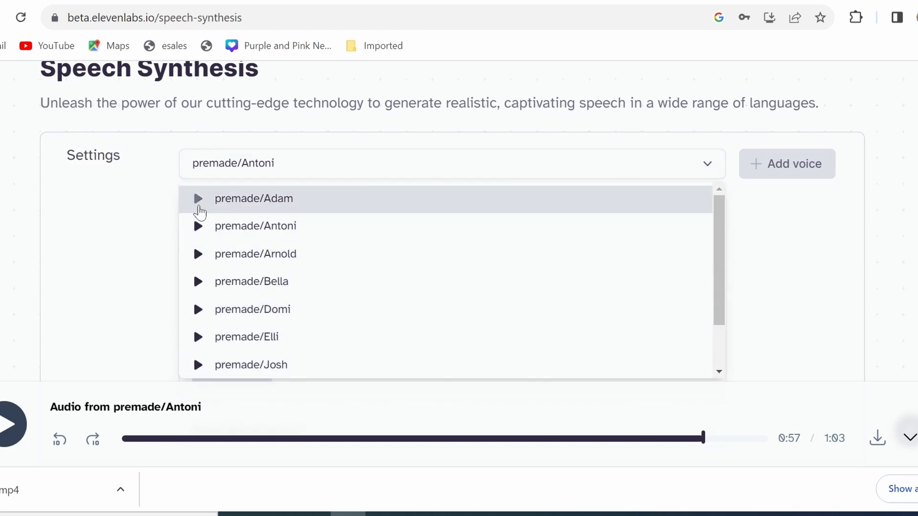
left_click(199, 205)
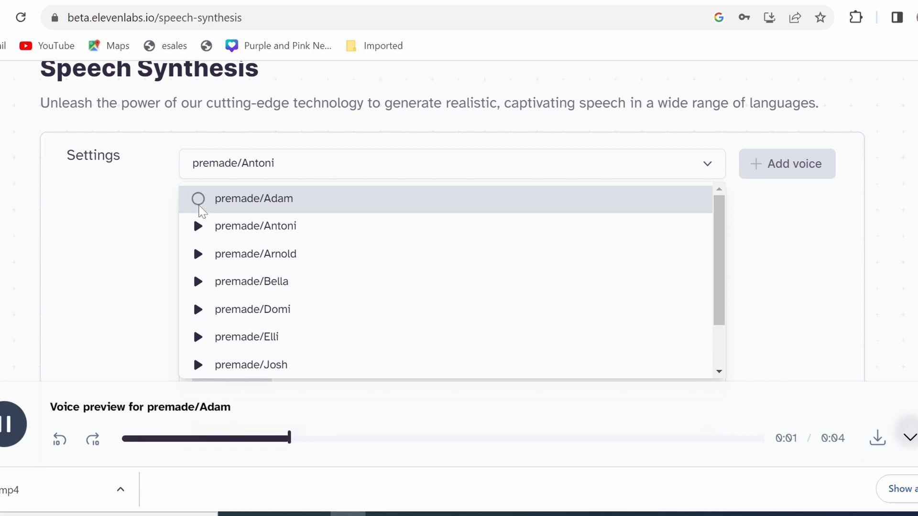
left_click(198, 207)
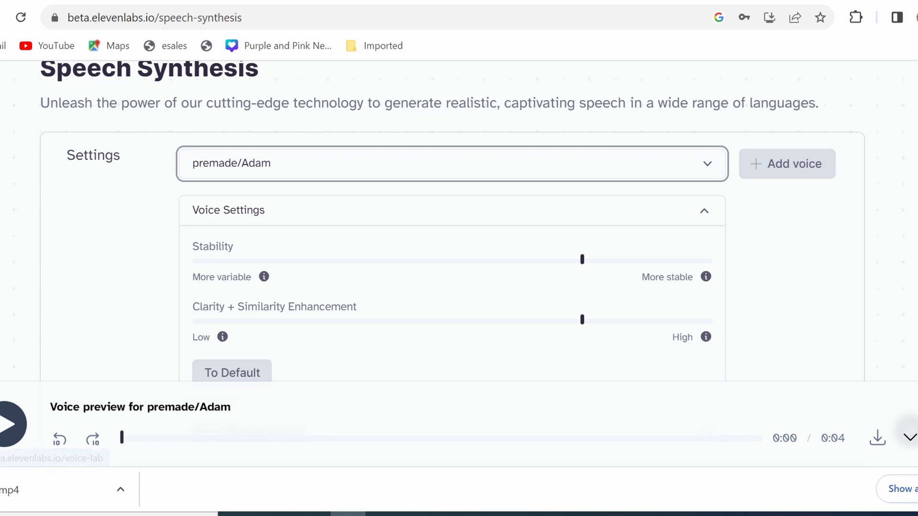
Look over the stability and clarity settings, collapse Voice Settings, and review the story text for the narration.
scroll(452, 215, "down", 2)
scroll(452, 215, "down", 1)
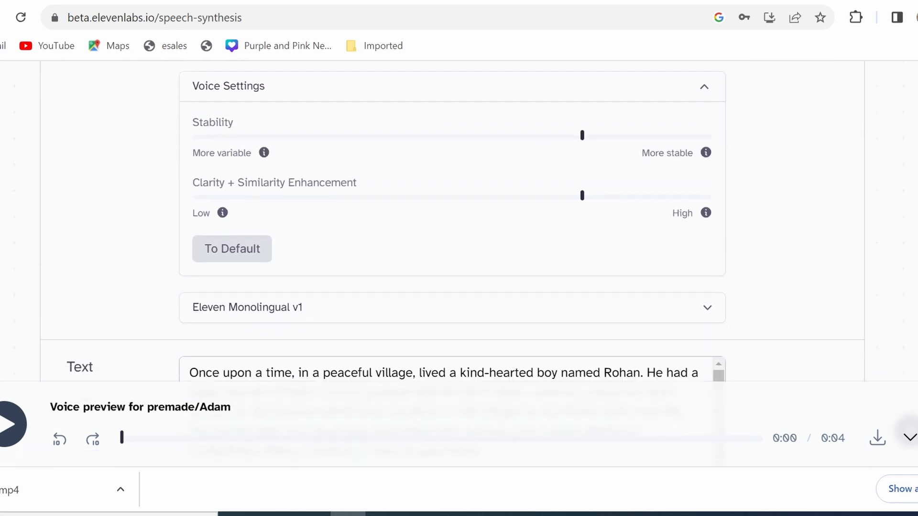
scroll(452, 215, "up", 1)
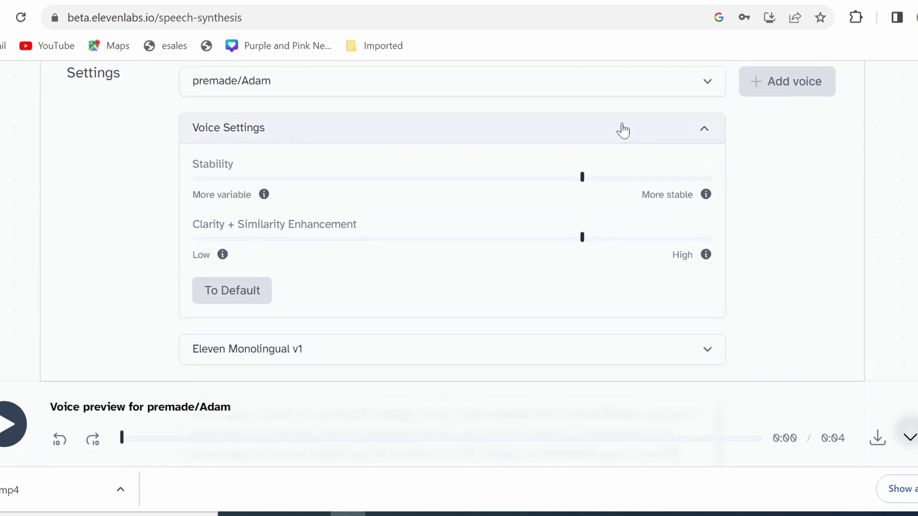
left_click(623, 129)
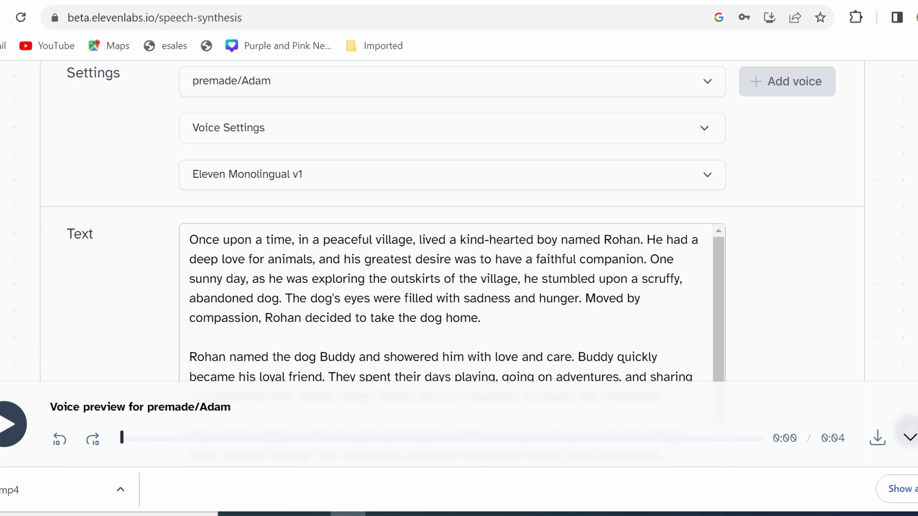
scroll(452, 220, "down", 2)
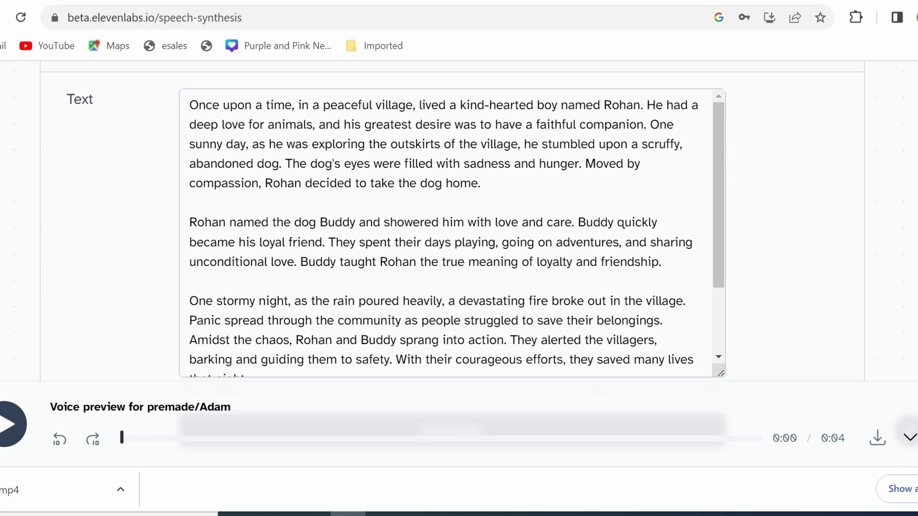
Review the full story text for the narration, then check its character count and the remaining quota.
scroll(451, 220, "down", 3)
scroll(452, 220, "up", 2)
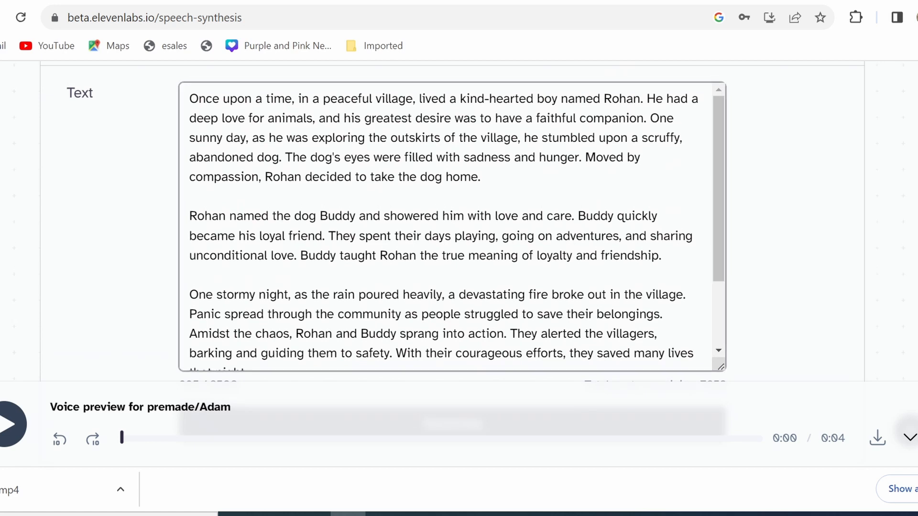
left_click_drag(190, 99, 220, 297)
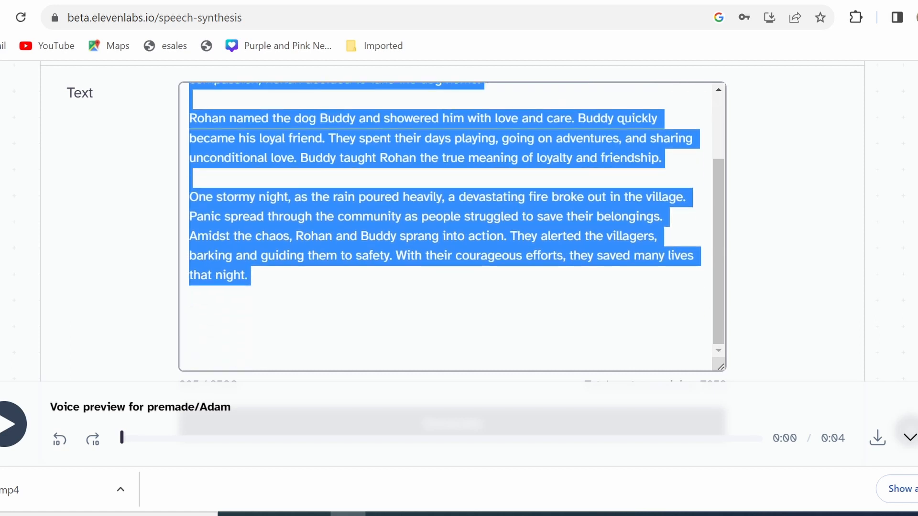
left_click(802, 297)
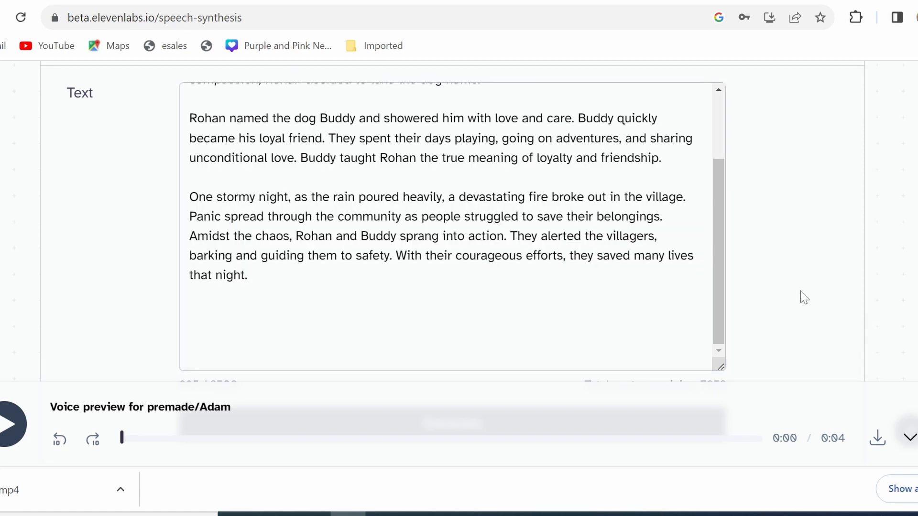
scroll(452, 220, "down", 3)
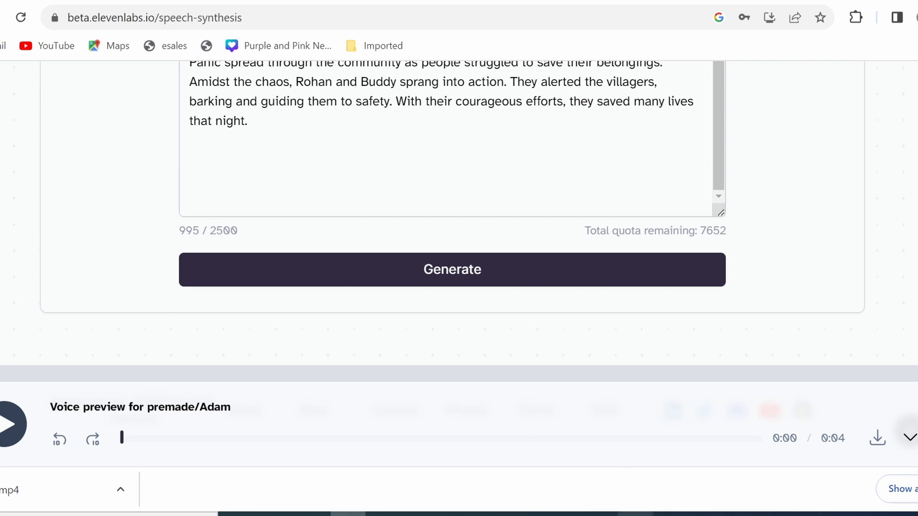
Switch to the animation stories project in DaVinci Resolve, check the imported clips, and open genny.mp3 in the source viewer on the Edit page.
left_click(636, 515)
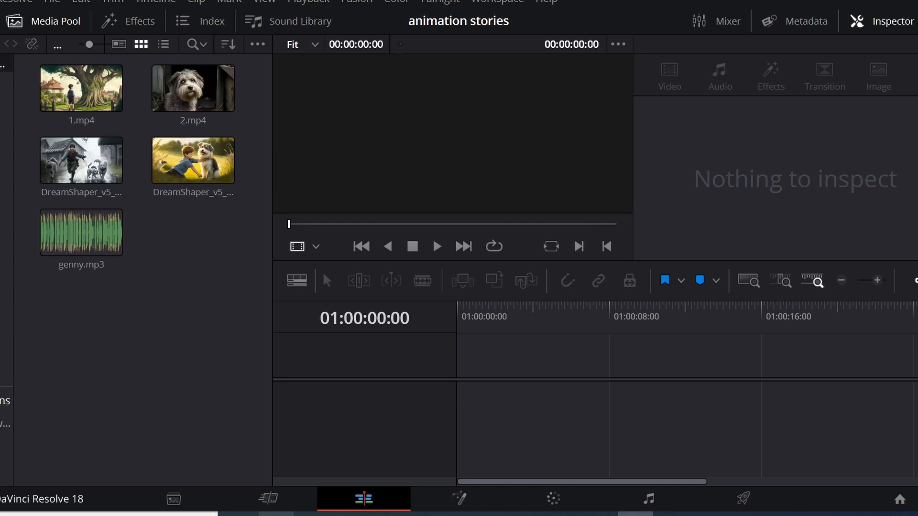
left_click(168, 498)
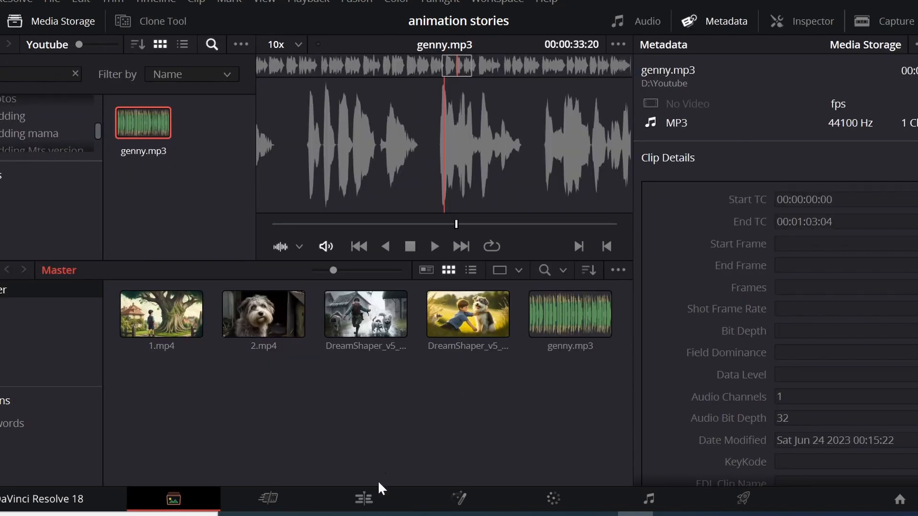
left_click(365, 499)
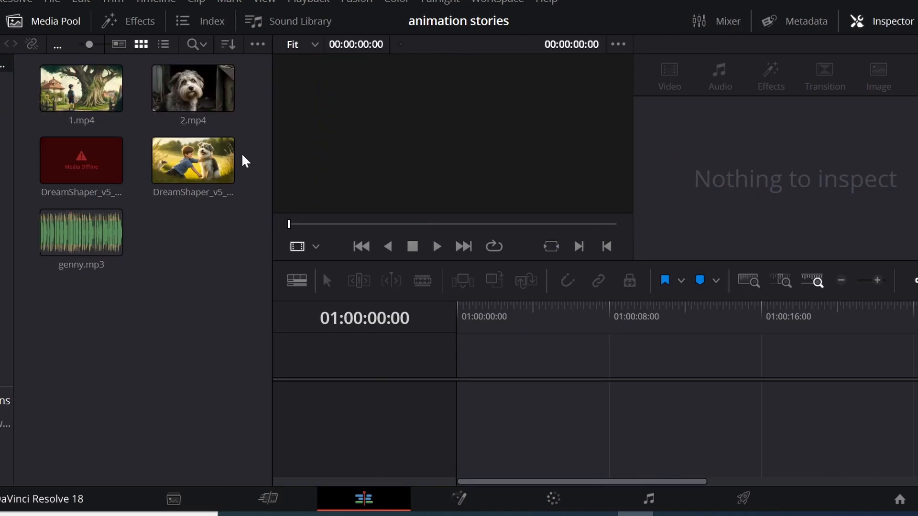
left_click(83, 236)
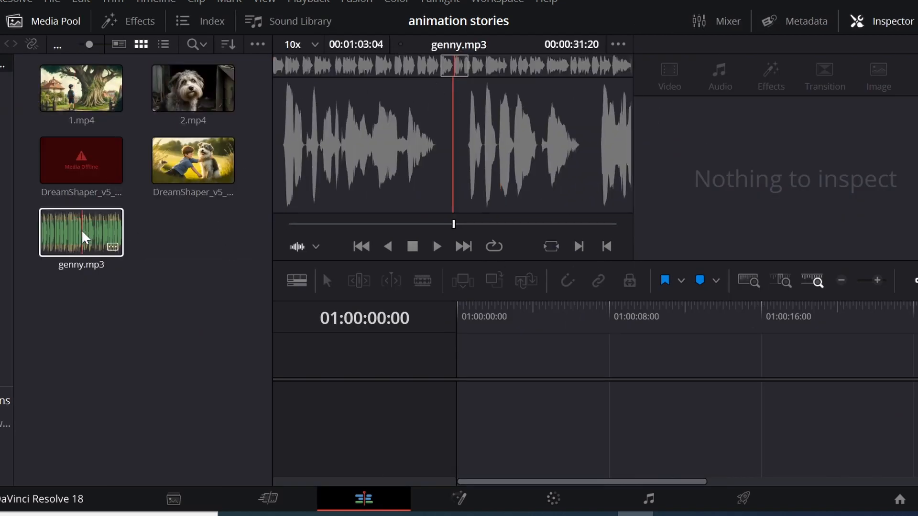
left_click(102, 293)
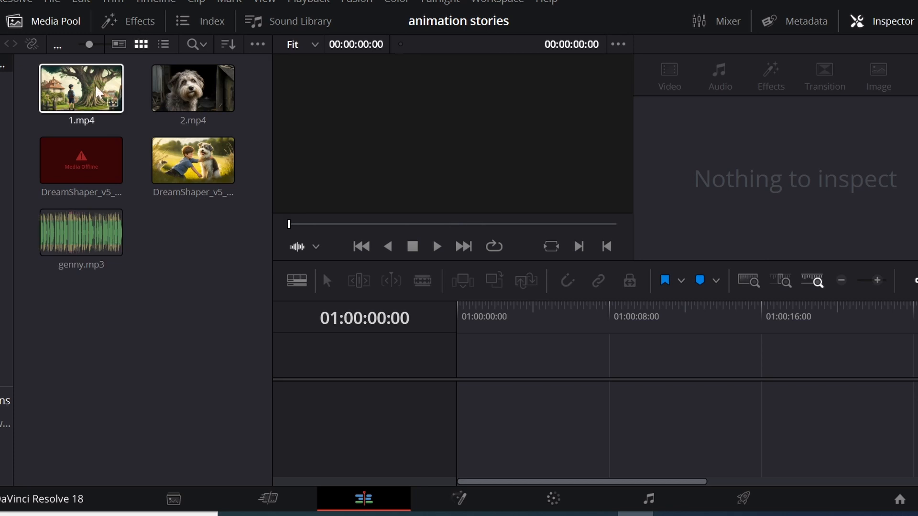
Place 1.mp4 twice and 2.mp4 twice on Video 1 from the timeline start, followed by the DreamShaper clip of the boy petting the dog.
left_click_drag(86, 84, 538, 376)
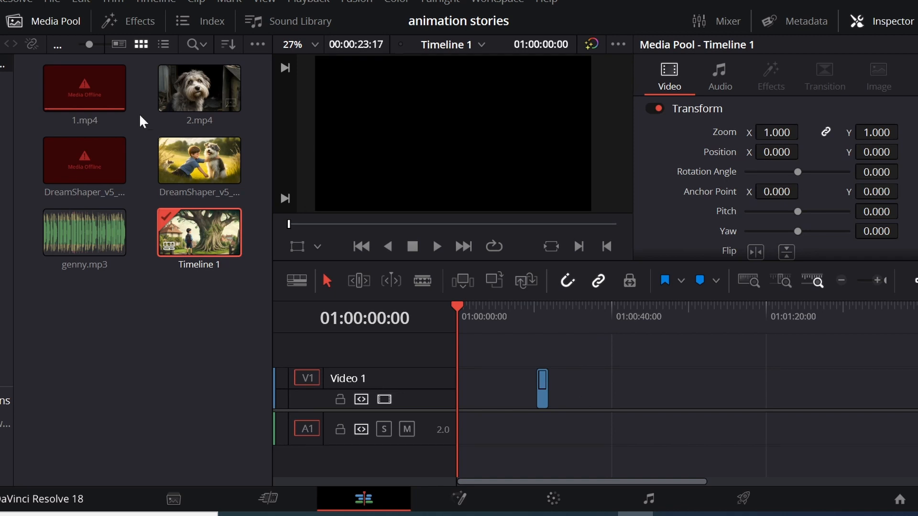
left_click(879, 278)
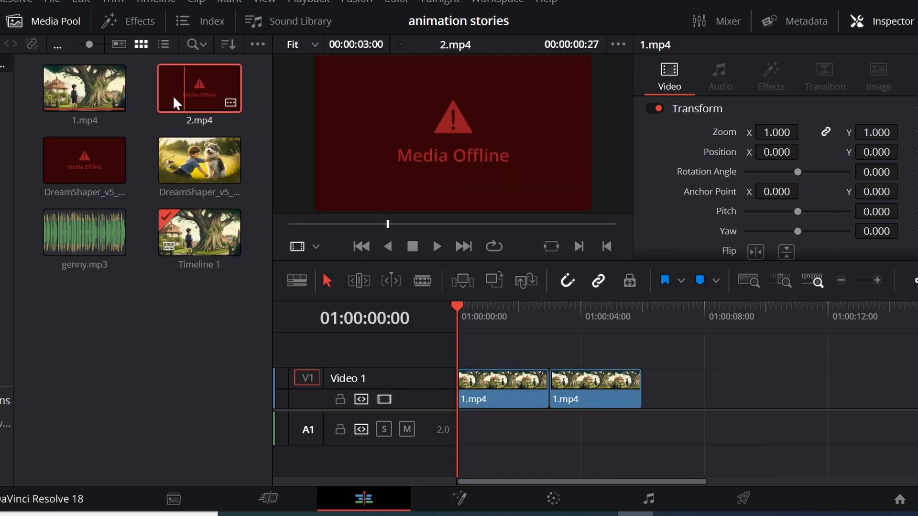
left_click_drag(173, 95, 693, 384)
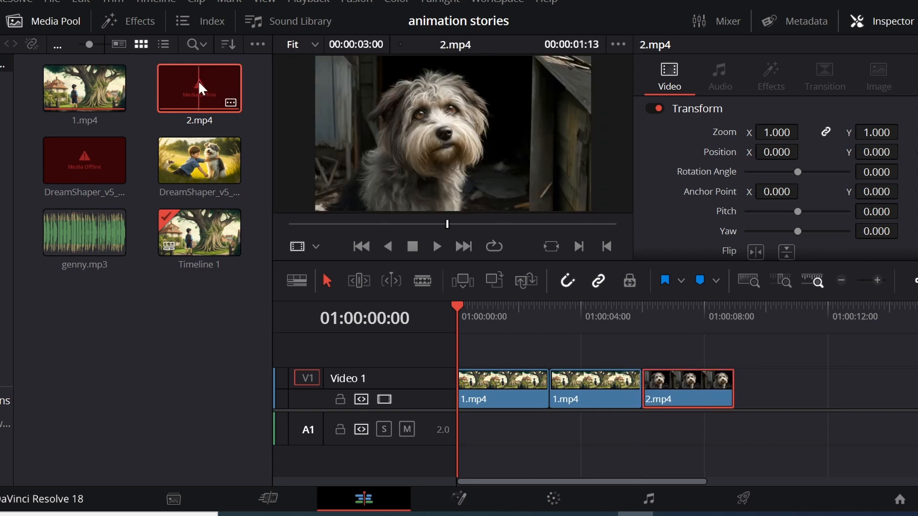
left_click_drag(198, 80, 759, 386)
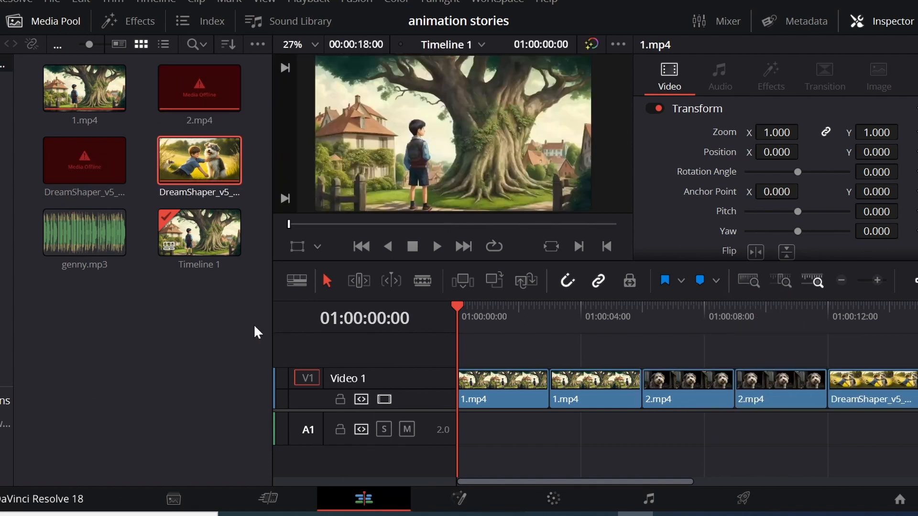
Add the genny.mp3 narration to track A1 from the timeline start and play it with the pictures.
left_click_drag(73, 224, 513, 429)
left_click(531, 430)
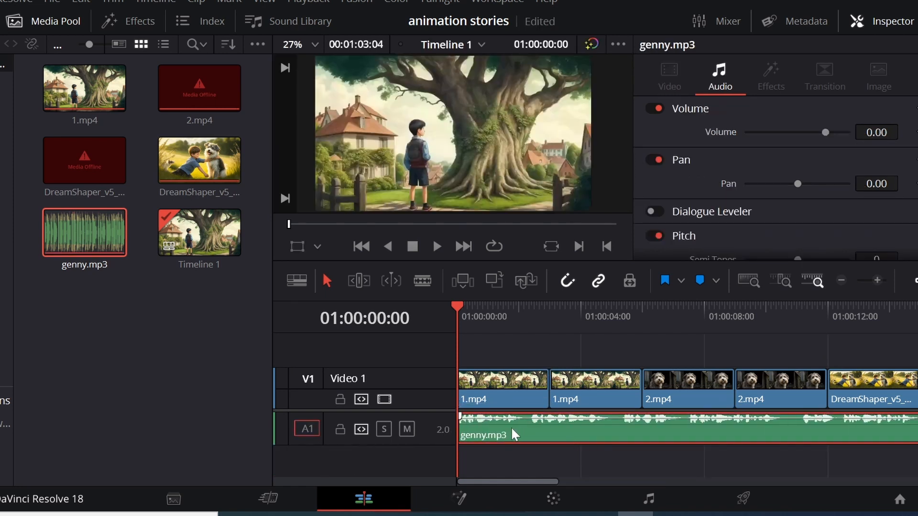
key("space")
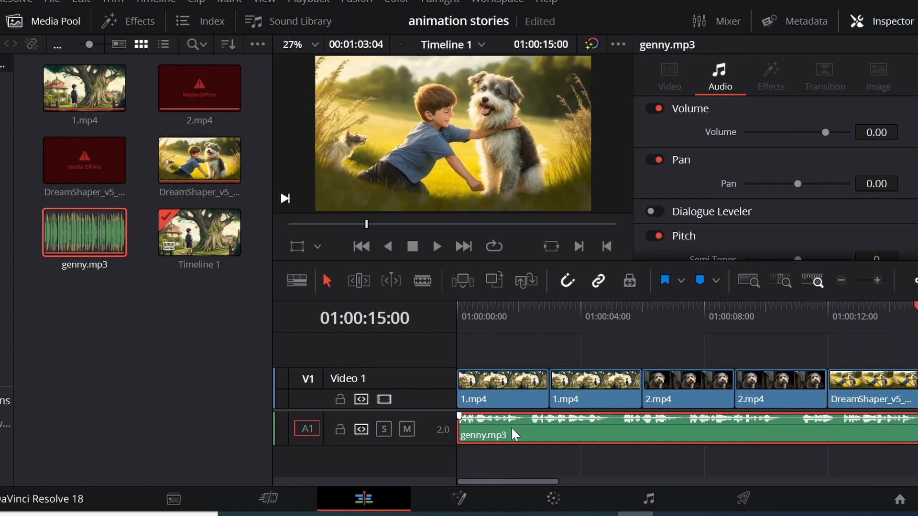
Return the playhead to the timeline start and play the narrated sequence up to the boy-and-dog scene.
left_click(462, 330)
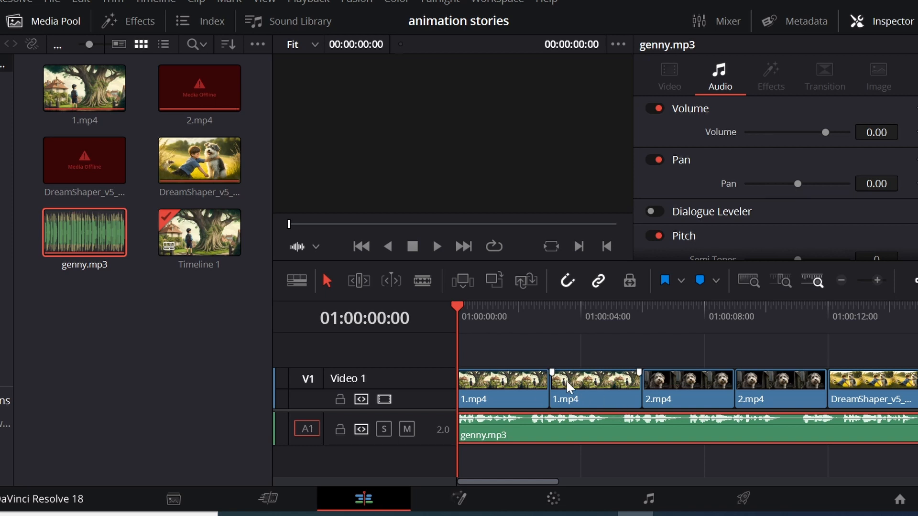
left_click(457, 312)
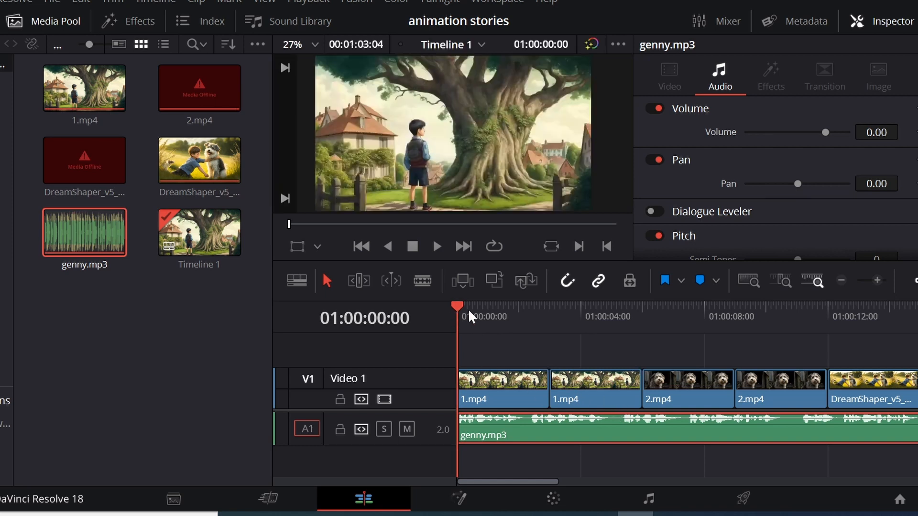
left_click(473, 314)
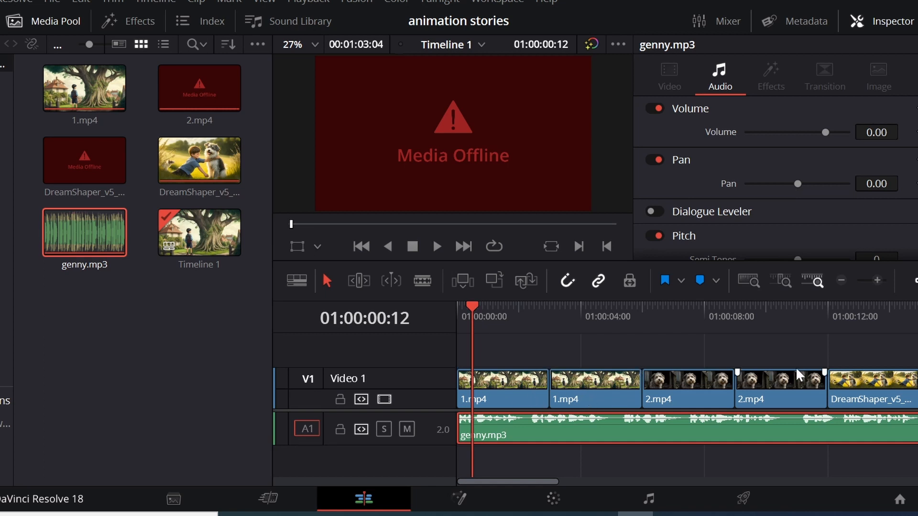
left_click_drag(475, 302, 454, 302)
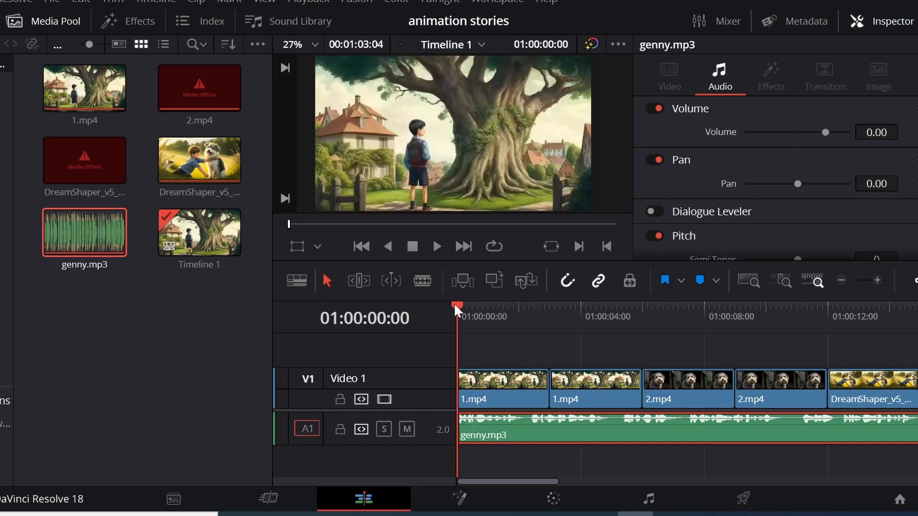
key("space")
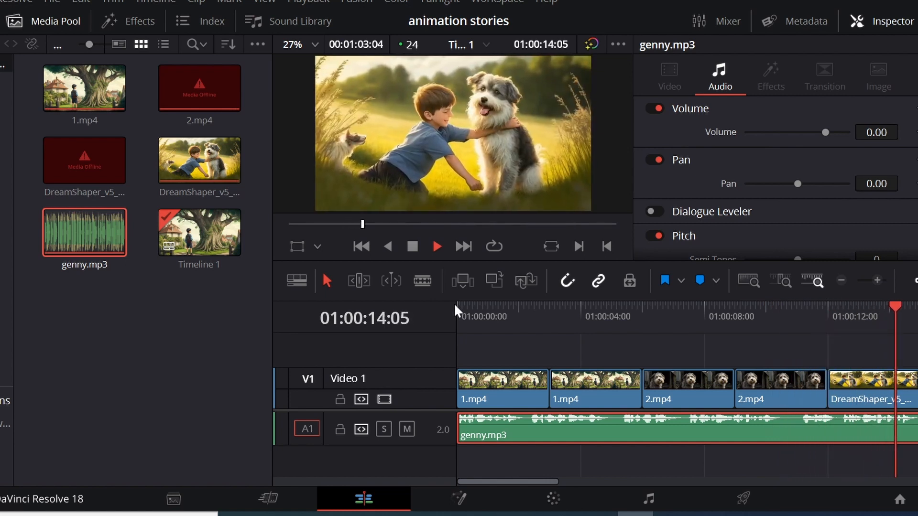
key("space")
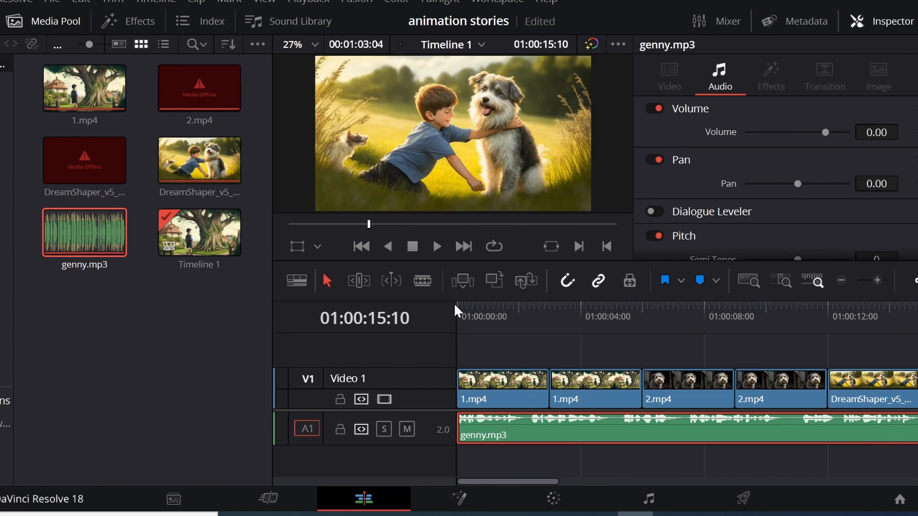